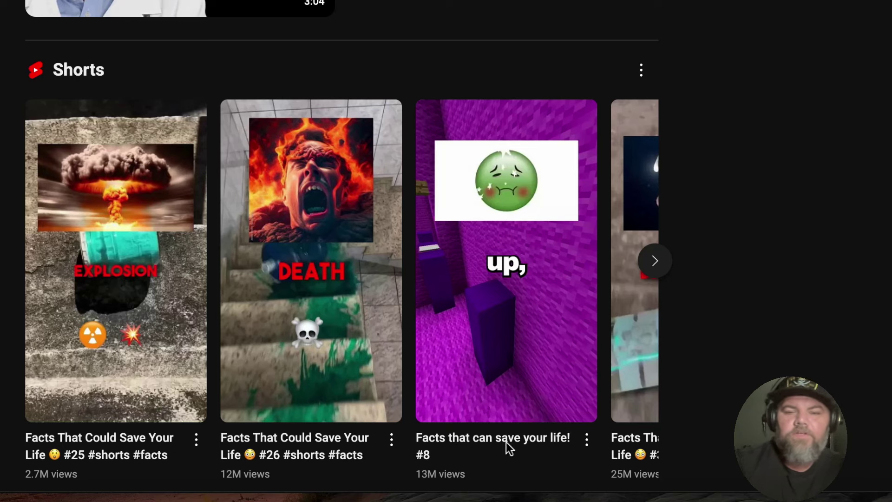
Scroll through the 'Facts That Could Save Your Life' Shorts results to compare their view counts.
{"action": "scroll", "coordinate": [635, 384], "scroll_direction": "down", "scroll_amount": 7}
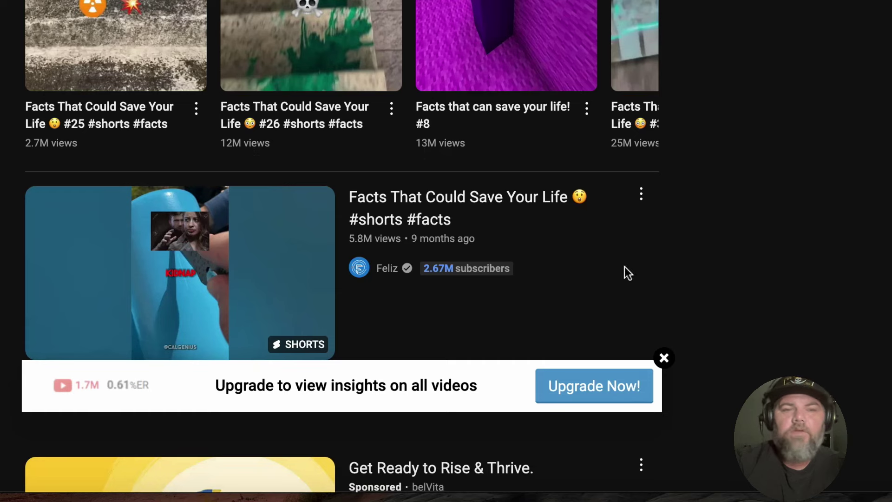
{"action": "scroll", "coordinate": [624, 266], "scroll_direction": "up", "scroll_amount": 3}
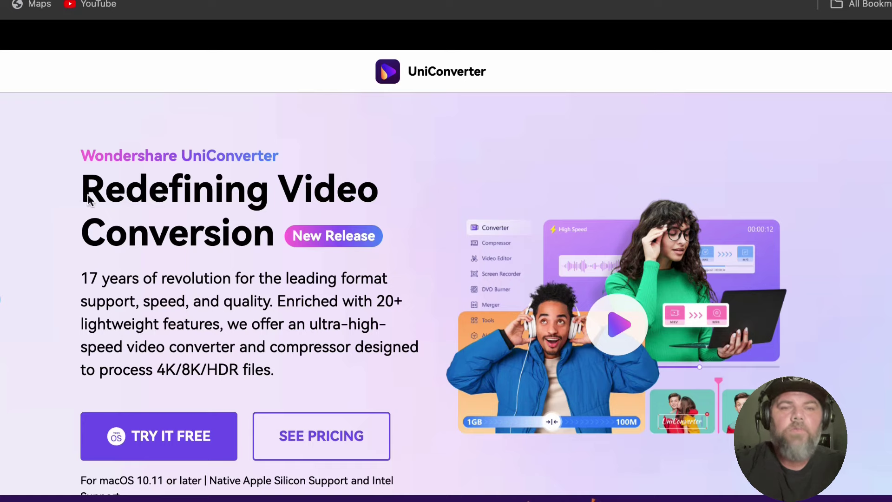
Scroll through the Wondershare UniConverter product page.
{"action": "scroll", "coordinate": [53, 291], "scroll_direction": "down", "scroll_amount": 1}
{"action": "scroll", "coordinate": [51, 292], "scroll_direction": "down", "scroll_amount": 3}
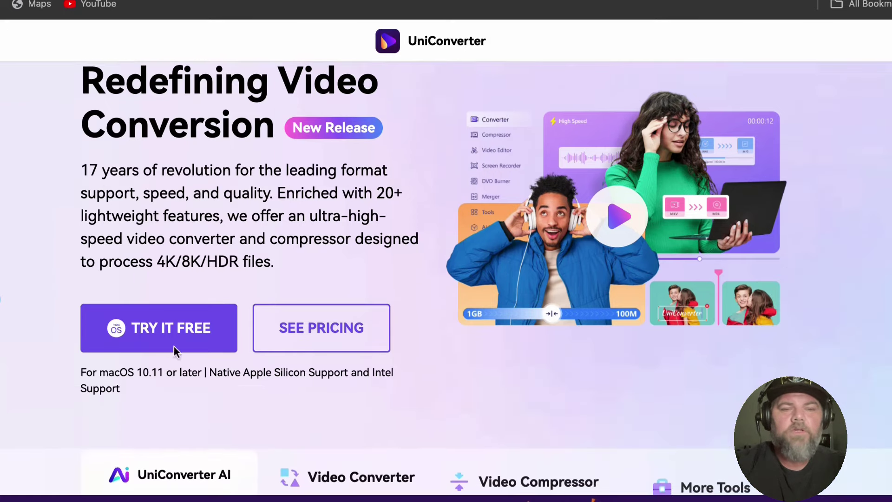
{"action": "scroll", "coordinate": [223, 209], "scroll_direction": "up", "scroll_amount": 4}
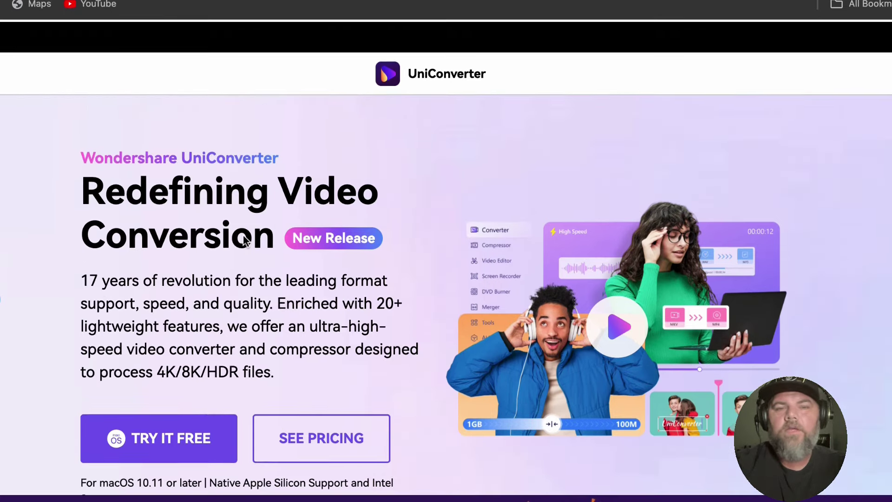
{"action": "scroll", "coordinate": [461, 239], "scroll_direction": "down", "scroll_amount": 8}
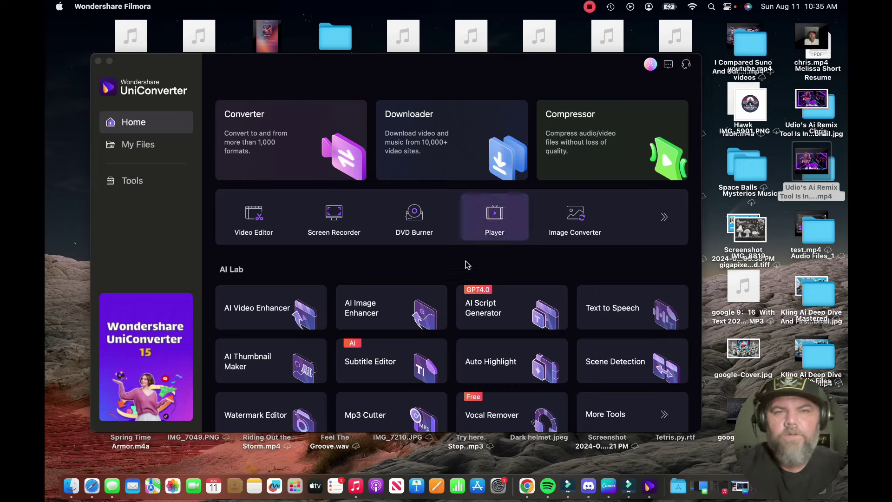
{"action": "scroll", "coordinate": [397, 269], "scroll_direction": "down", "scroll_amount": 2}
{"action": "scroll", "coordinate": [403, 251], "scroll_direction": "up", "scroll_amount": 2}
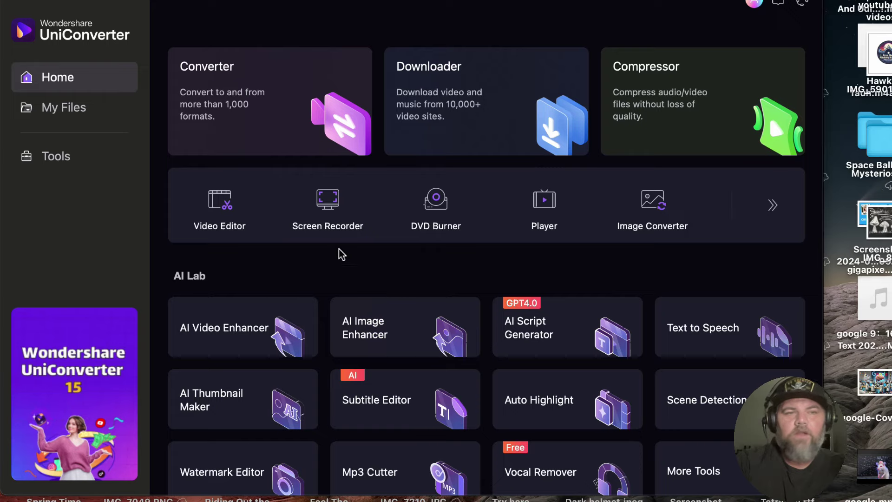
{"action": "left_click", "coordinate": [65, 108]}
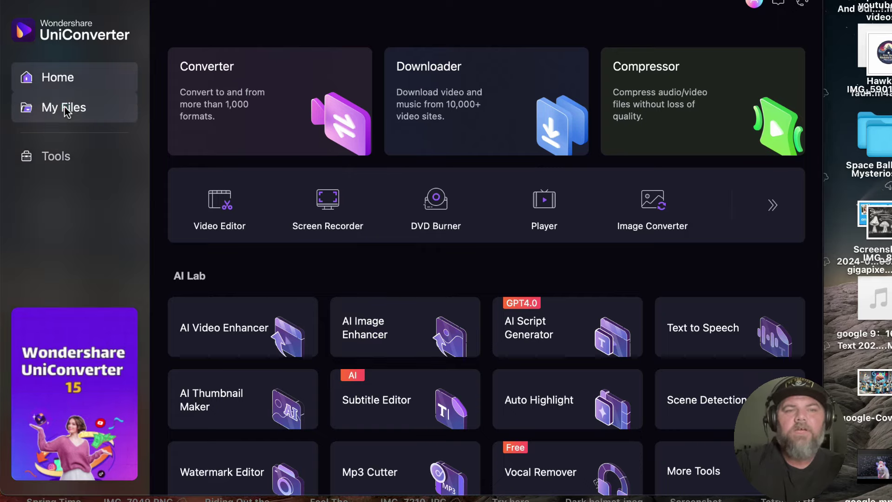
{"action": "scroll", "coordinate": [294, 322], "scroll_direction": "down", "scroll_amount": 1}
{"action": "scroll", "coordinate": [294, 321], "scroll_direction": "down", "scroll_amount": 20}
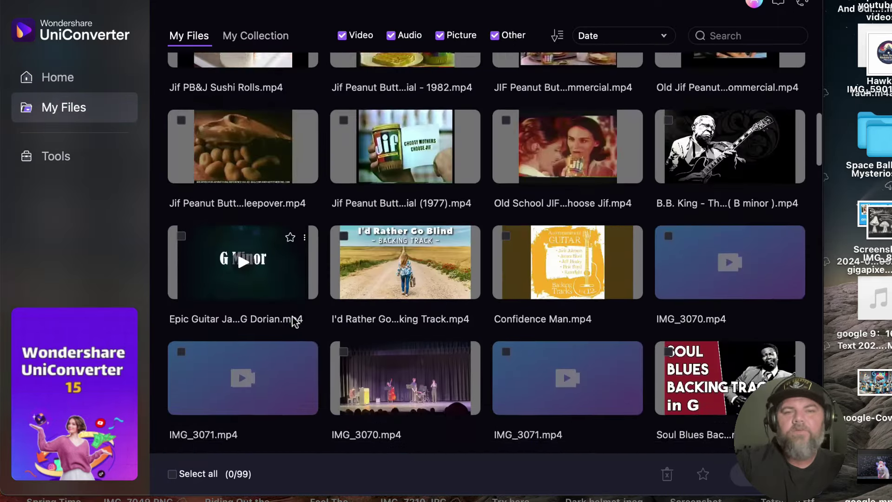
{"action": "left_click", "coordinate": [63, 80]}
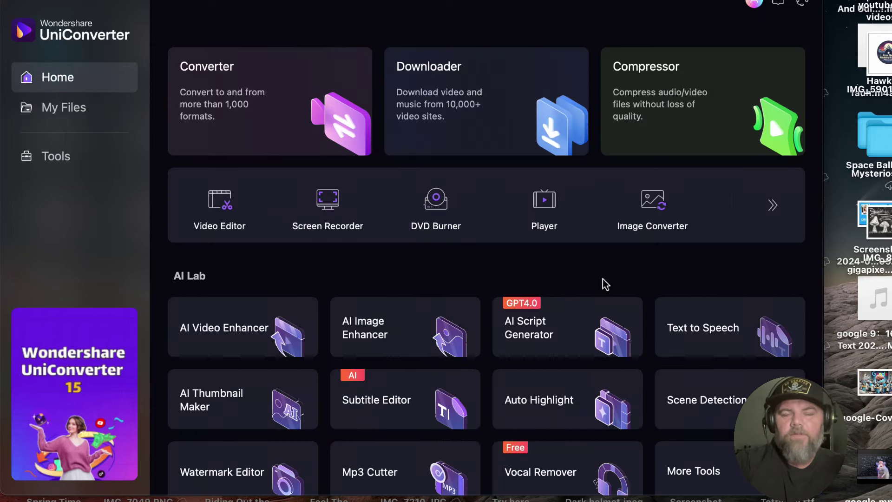
{"action": "scroll", "coordinate": [617, 280], "scroll_direction": "down", "scroll_amount": 3}
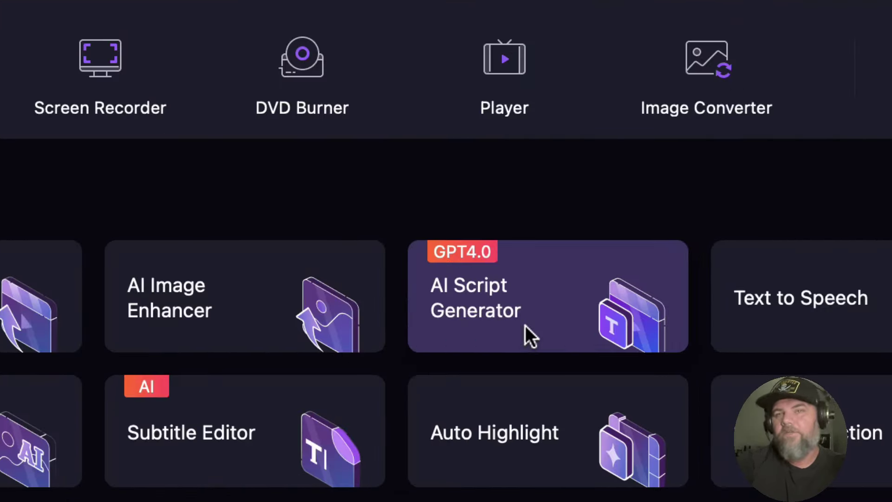
{"action": "left_click", "coordinate": [525, 325]}
{"action": "type", "text": "facts tha"}
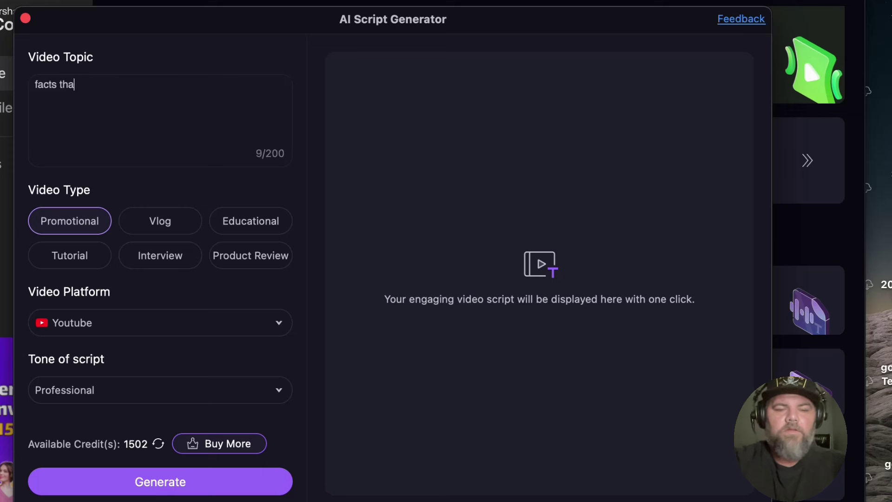
{"action": "type", "text": "t can s"}
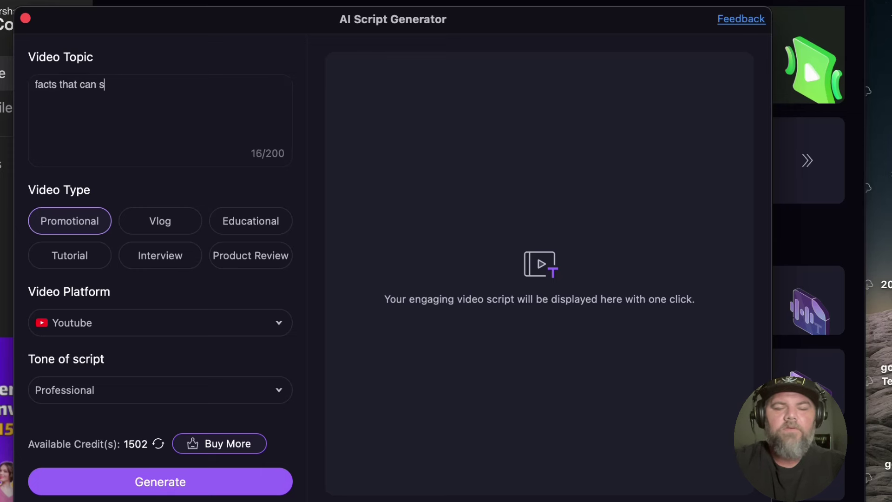
{"action": "type", "text": "ave y"}
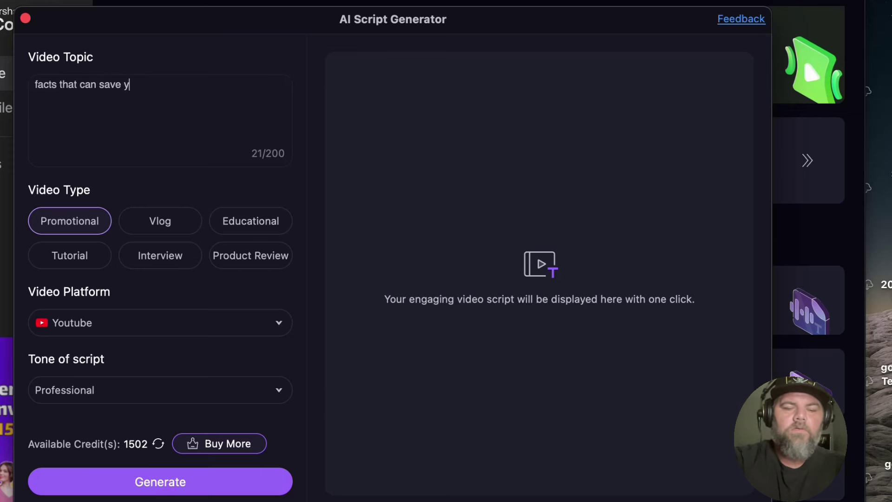
{"action": "type", "text": "our life"}
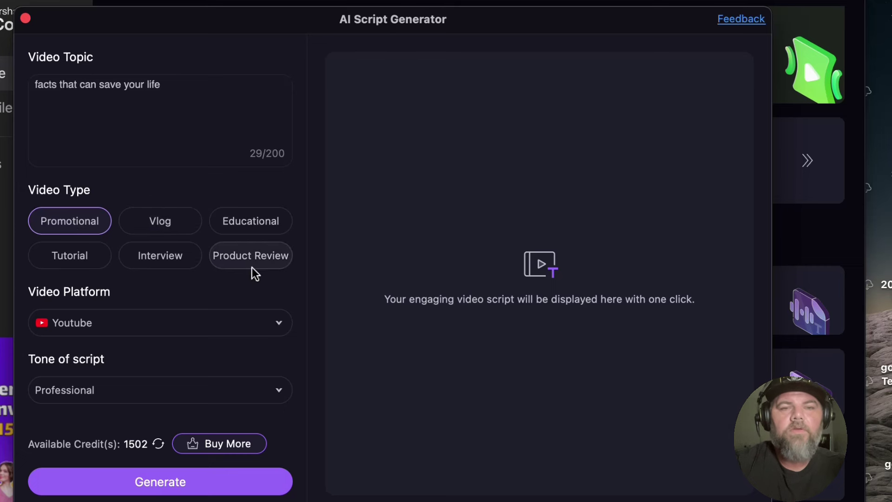
Set the script type to Educational, the platform to TikTok and the tone to Professional.
{"action": "left_click", "coordinate": [265, 224]}
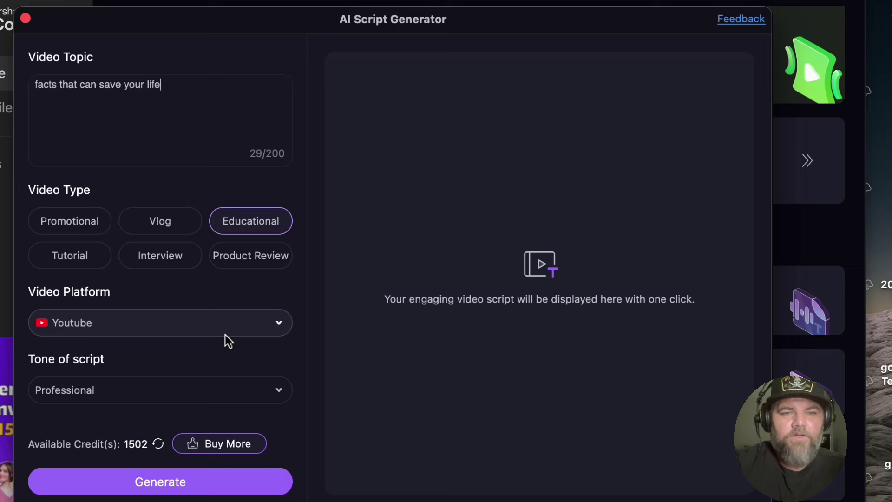
{"action": "left_click", "coordinate": [279, 324]}
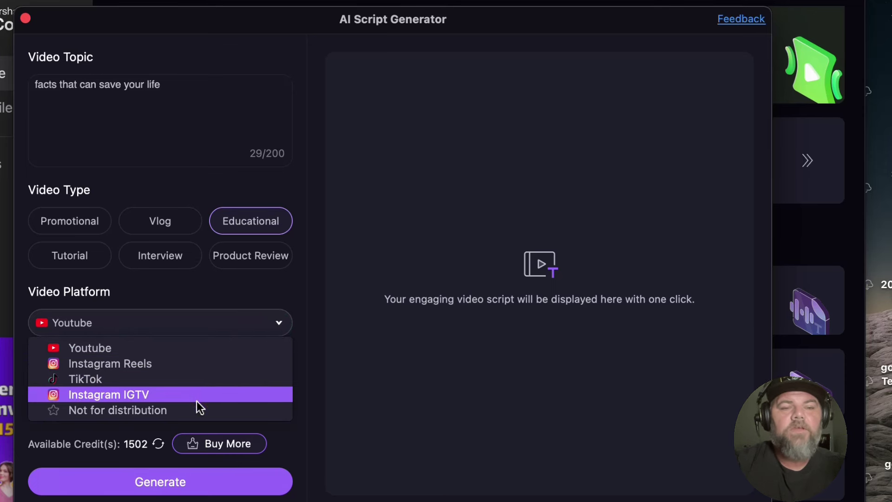
{"action": "left_click", "coordinate": [141, 377]}
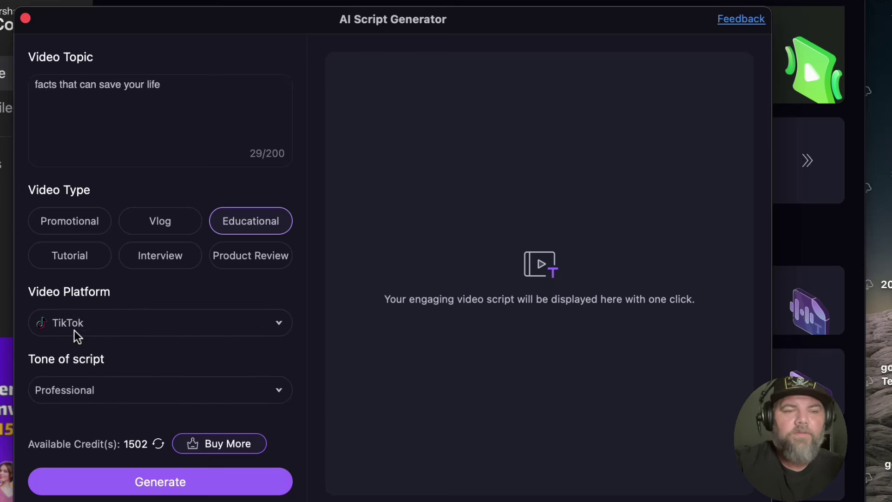
{"action": "left_click", "coordinate": [135, 385]}
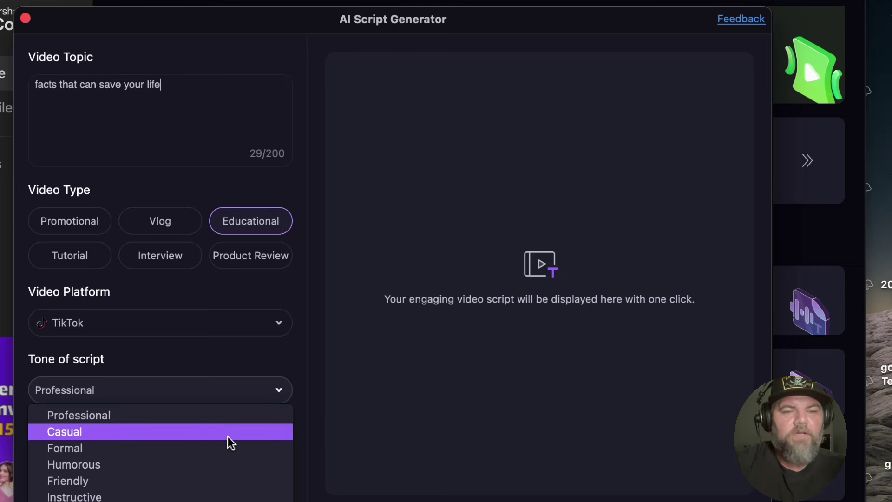
{"action": "left_click", "coordinate": [244, 416]}
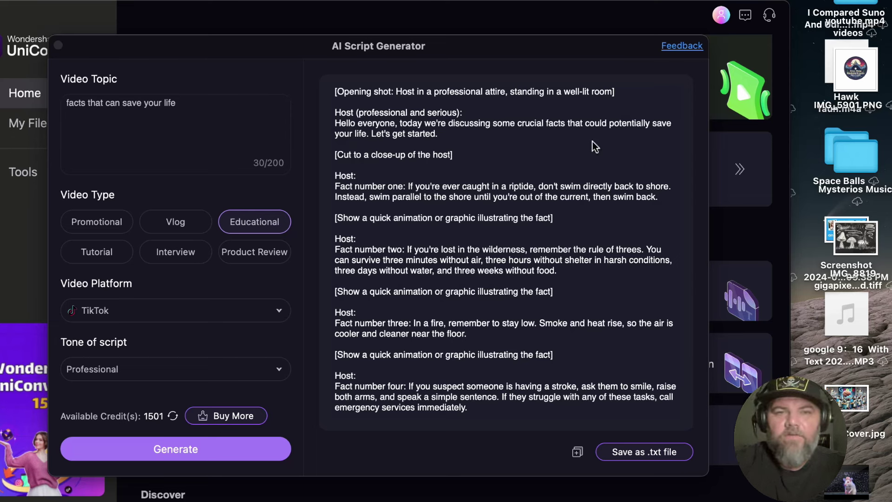
Regenerate the script with the tone switched to Casual.
{"action": "left_click", "coordinate": [335, 123]}
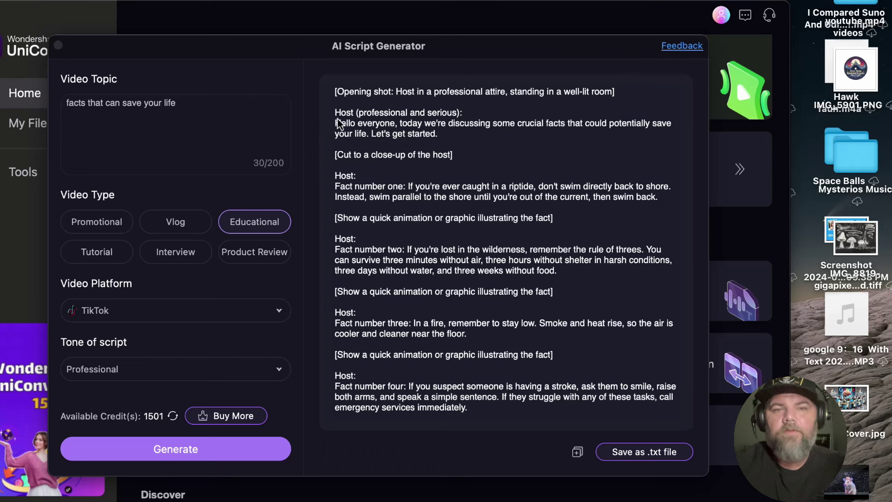
{"action": "left_click_drag", "start_coordinate": [334, 123], "coordinate": [477, 135]}
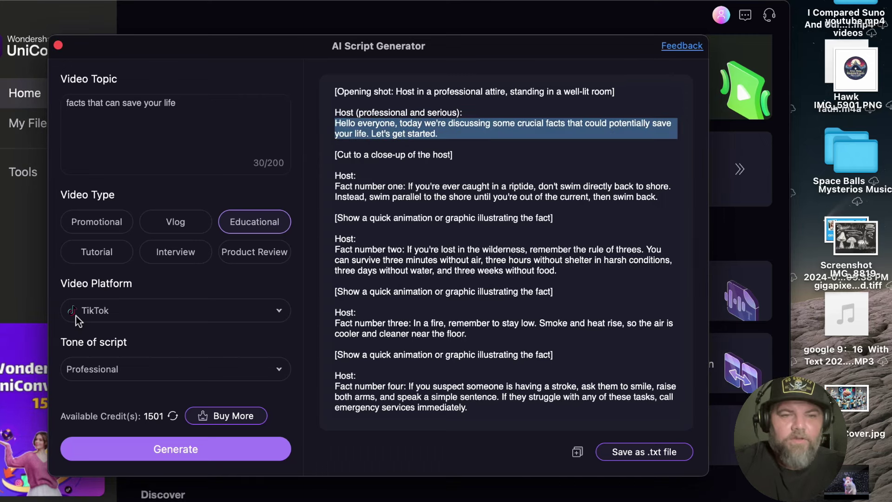
{"action": "left_click", "coordinate": [180, 370]}
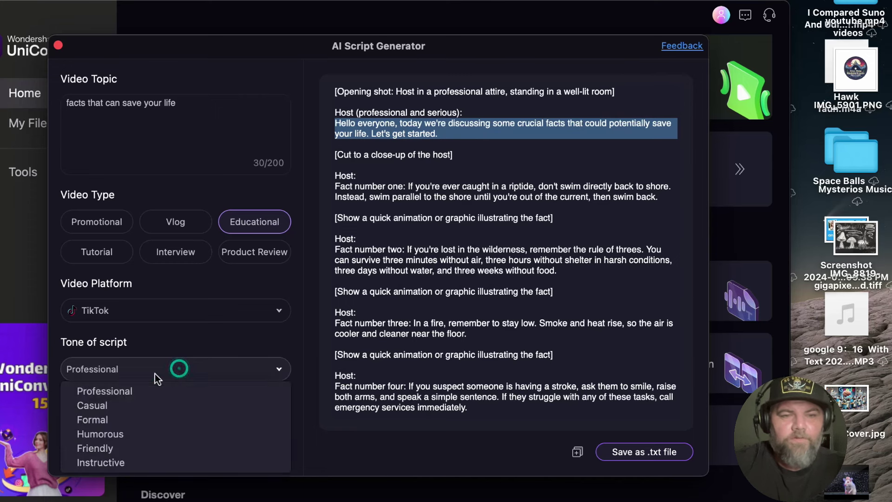
{"action": "left_click", "coordinate": [127, 407]}
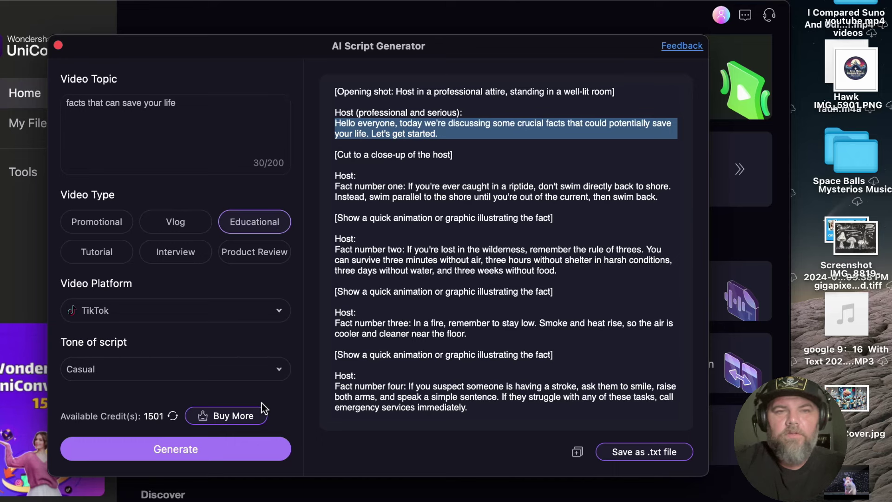
{"action": "left_click", "coordinate": [176, 449]}
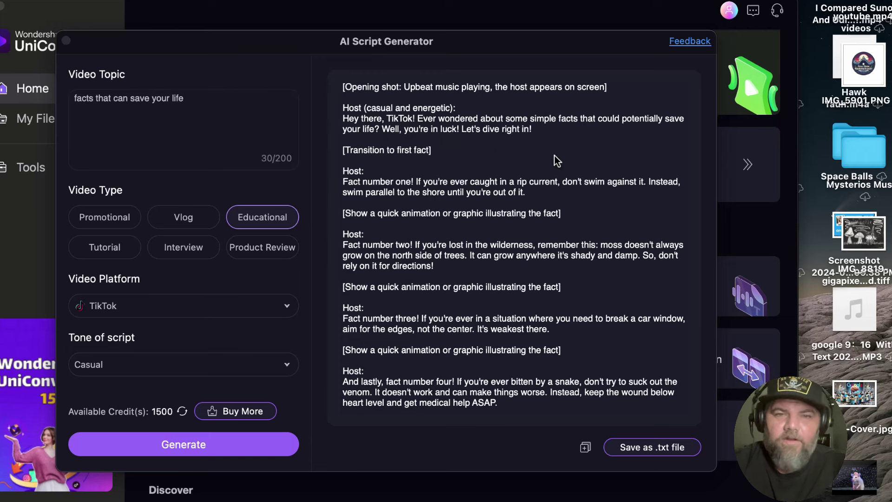
{"action": "scroll", "coordinate": [556, 160], "scroll_direction": "up", "scroll_amount": 2}
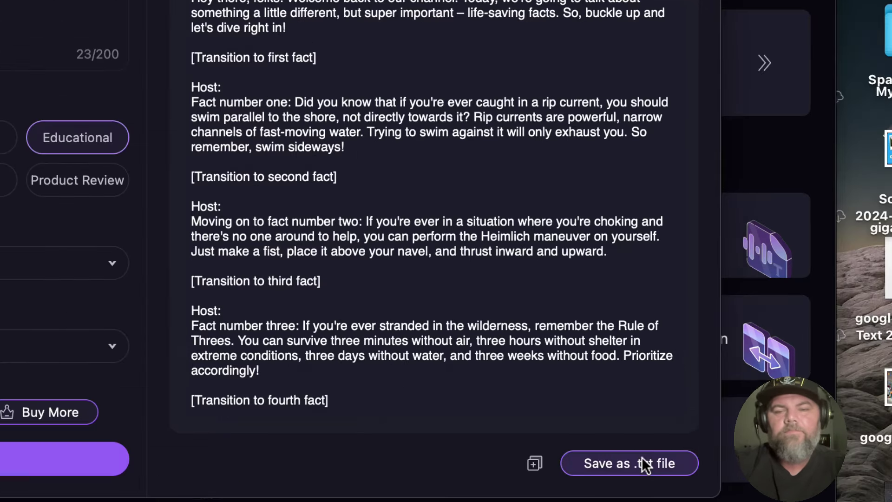
Save the script as Educational(1).txt and exit the AI Script Generator.
{"action": "left_click", "coordinate": [695, 453]}
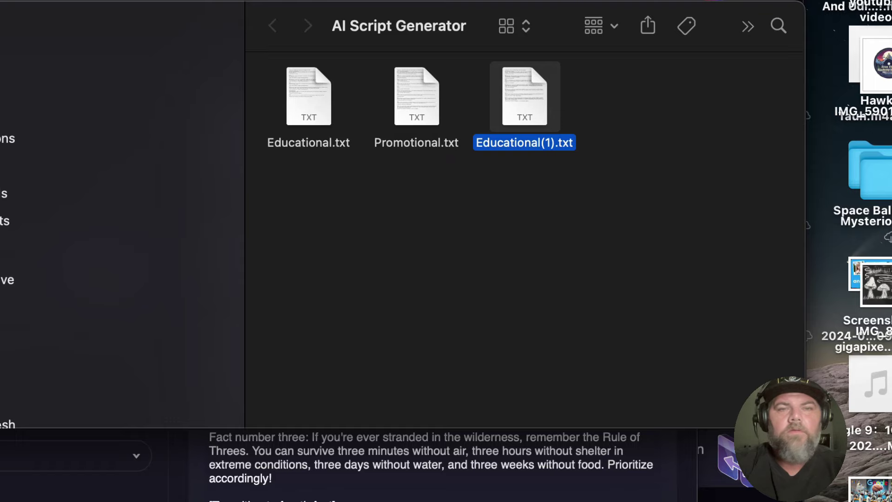
{"action": "key", "text": "super+w"}
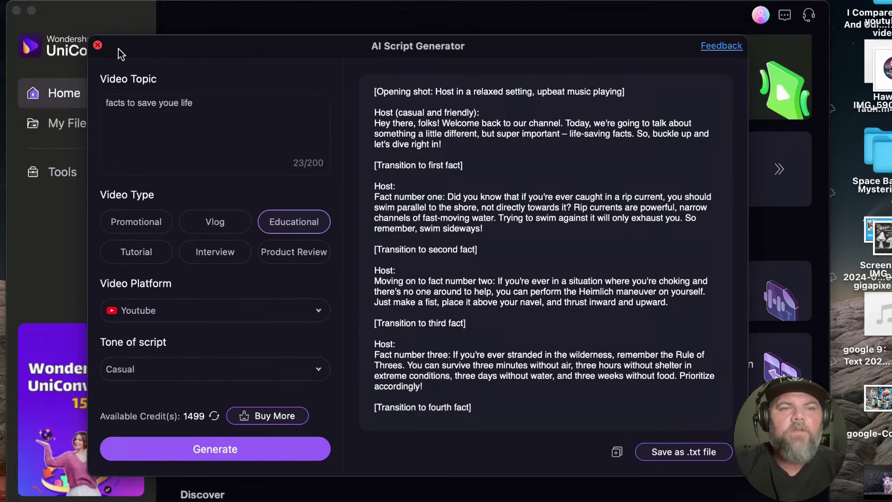
{"action": "left_click", "coordinate": [98, 45]}
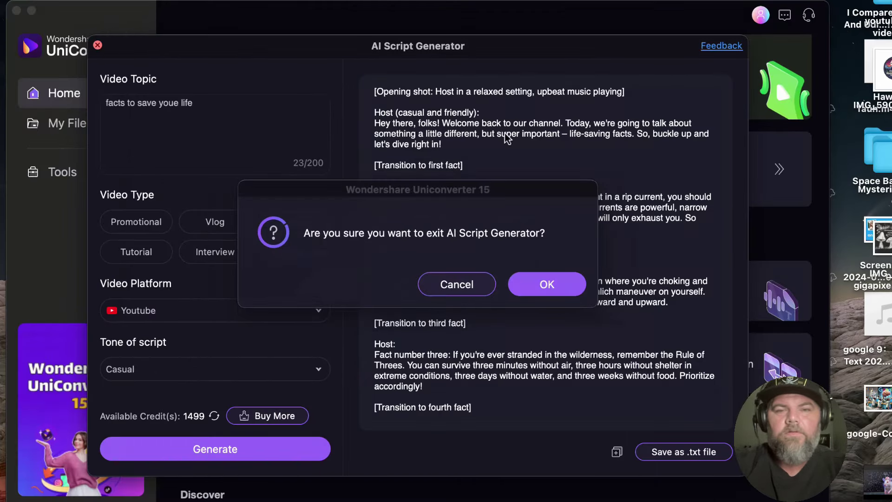
In Text to Speech, audition the Entertainment and Social Media voices.
{"action": "left_click", "coordinate": [572, 289]}
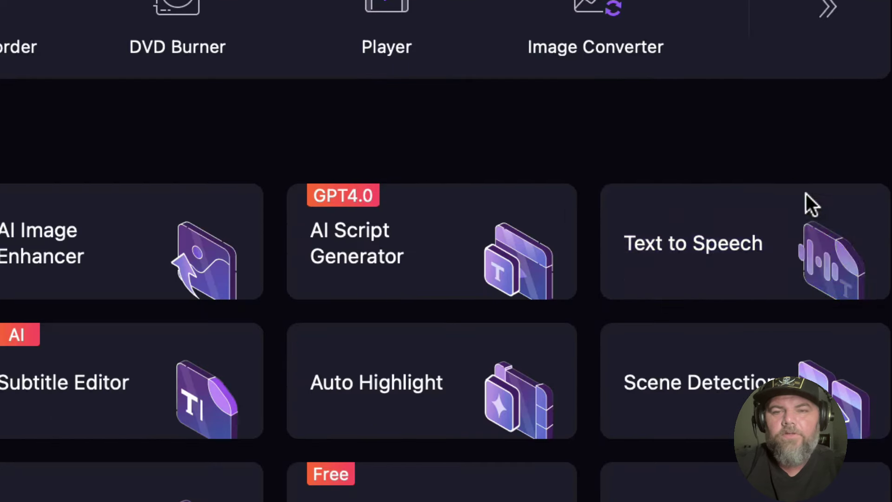
{"action": "left_click", "coordinate": [709, 238]}
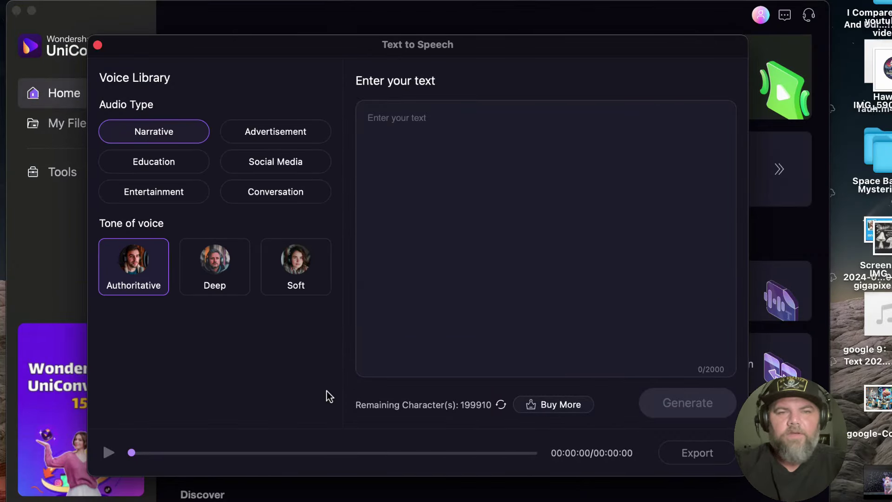
{"action": "mouse_move", "coordinate": [128, 284]}
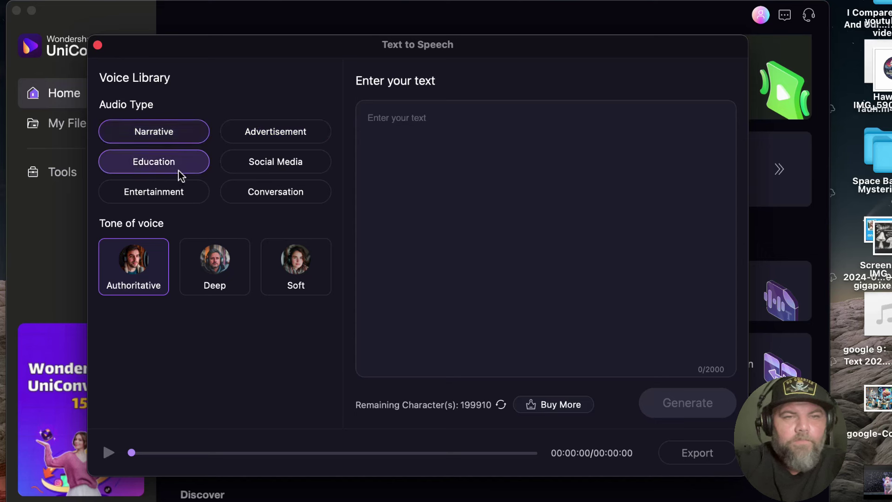
{"action": "left_click", "coordinate": [176, 190]}
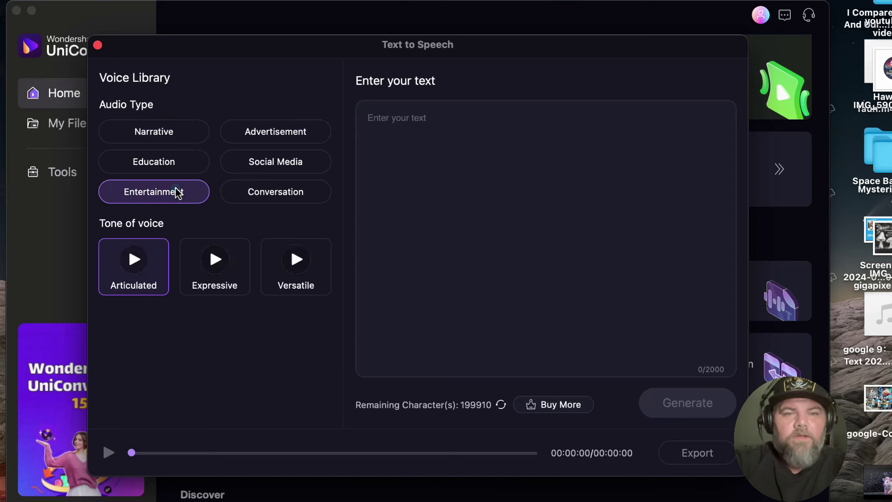
{"action": "mouse_move", "coordinate": [132, 257]}
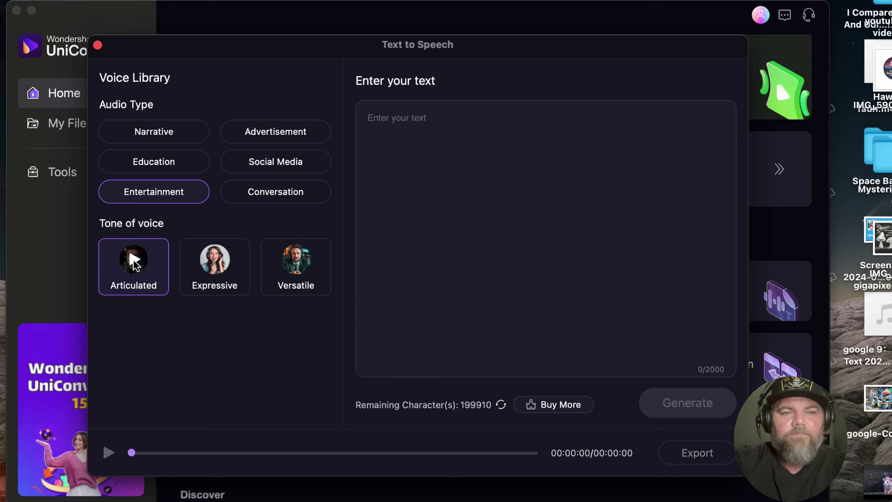
{"action": "mouse_move", "coordinate": [282, 275]}
{"action": "left_click", "coordinate": [295, 261]}
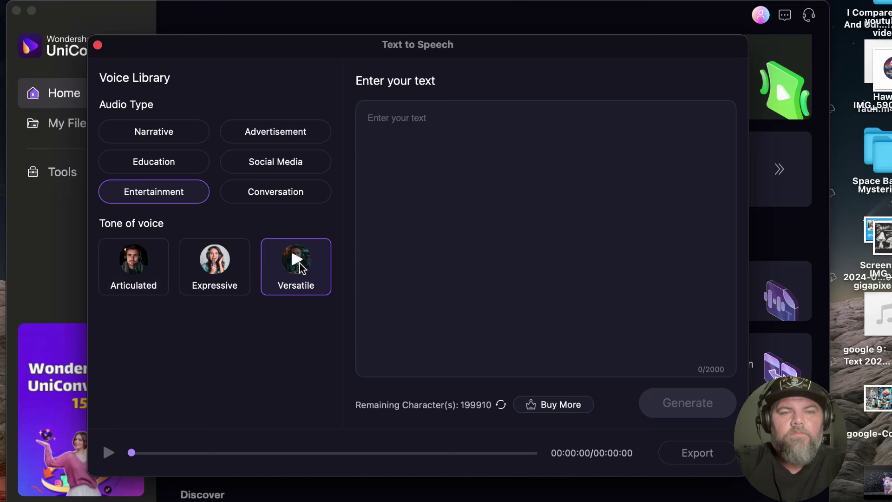
{"action": "left_click", "coordinate": [215, 267]}
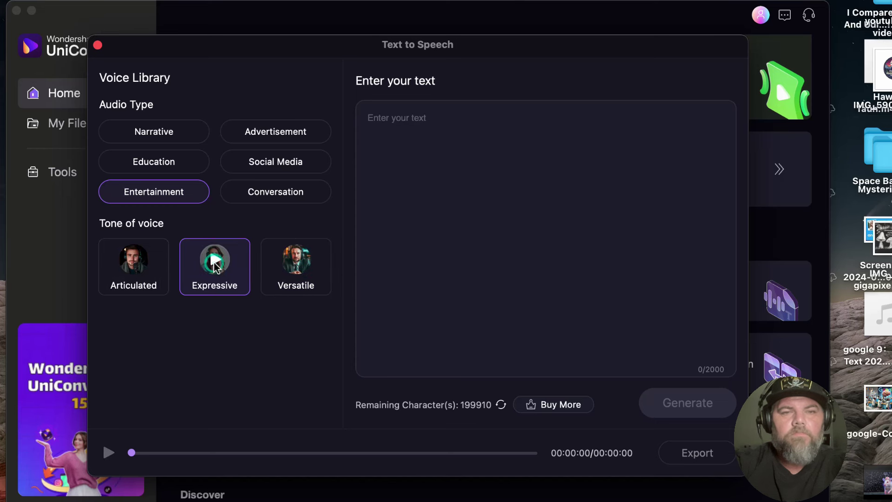
{"action": "left_click", "coordinate": [284, 166]}
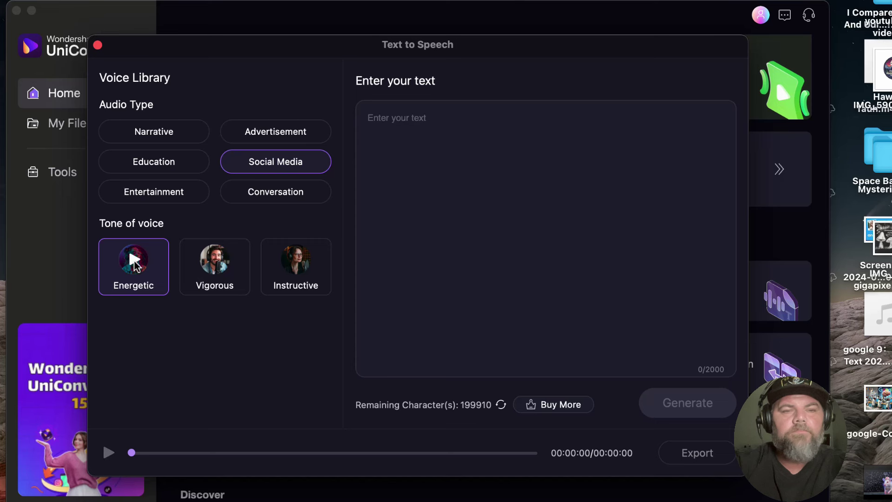
{"action": "left_click", "coordinate": [221, 261]}
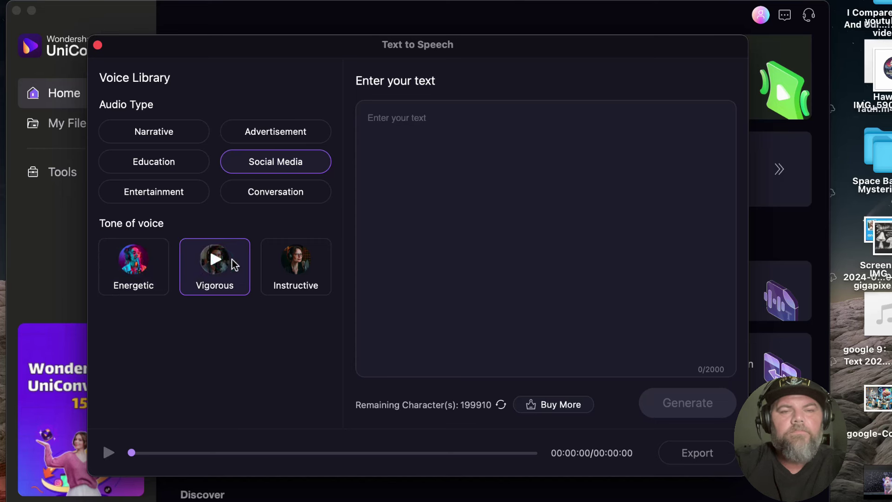
{"action": "left_click", "coordinate": [290, 268]}
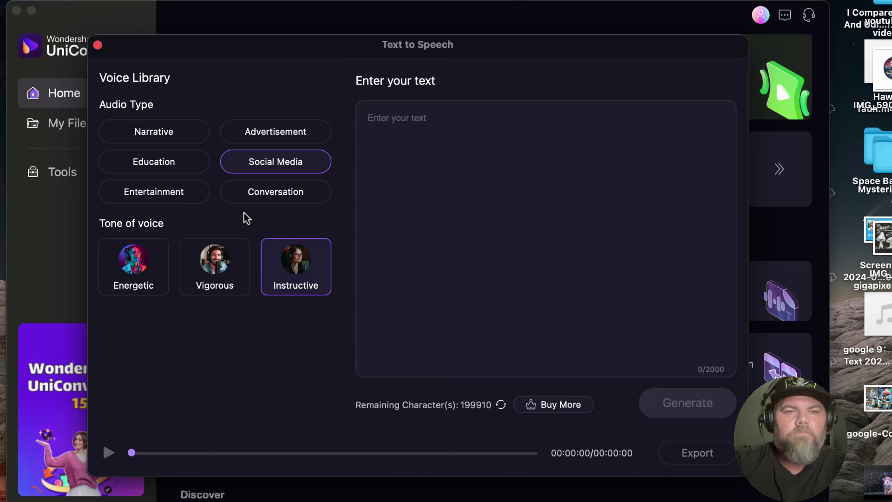
Try the Advertisement voices, then settle on the Narrative audio type with the Deep voice.
{"action": "left_click", "coordinate": [288, 132]}
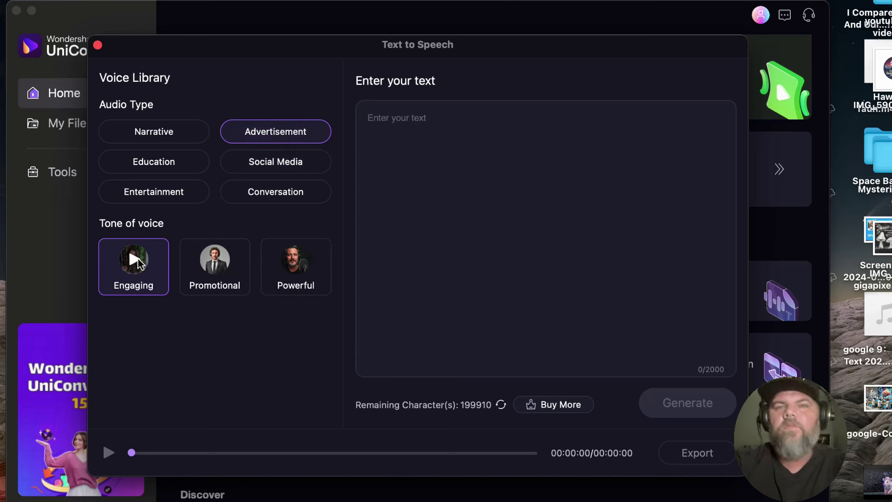
{"action": "left_click", "coordinate": [218, 267]}
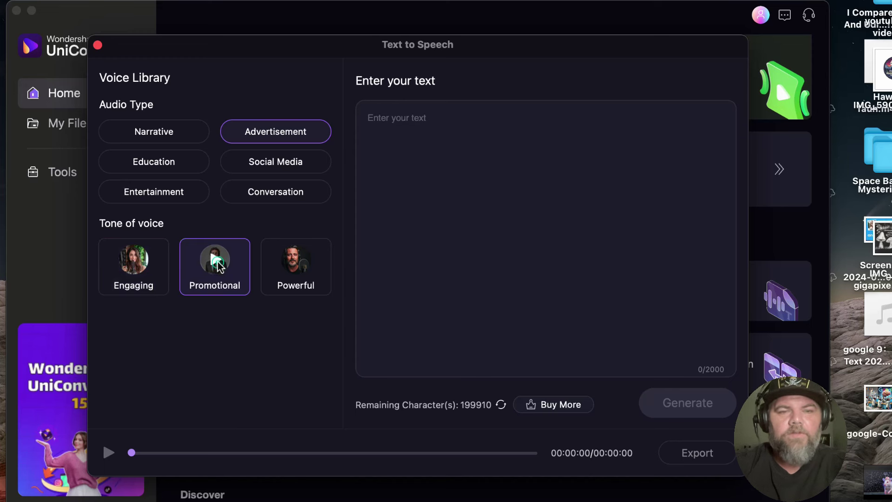
{"action": "left_click", "coordinate": [295, 259]}
{"action": "left_click", "coordinate": [133, 258]}
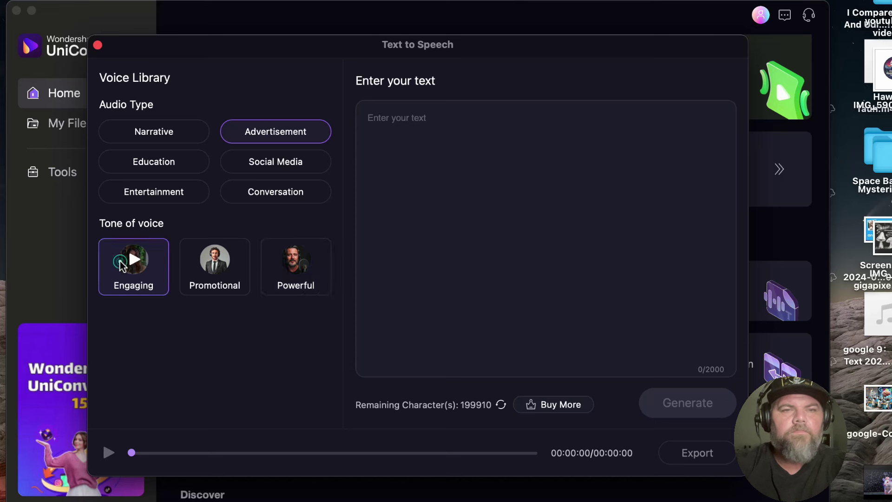
{"action": "left_click", "coordinate": [160, 131]}
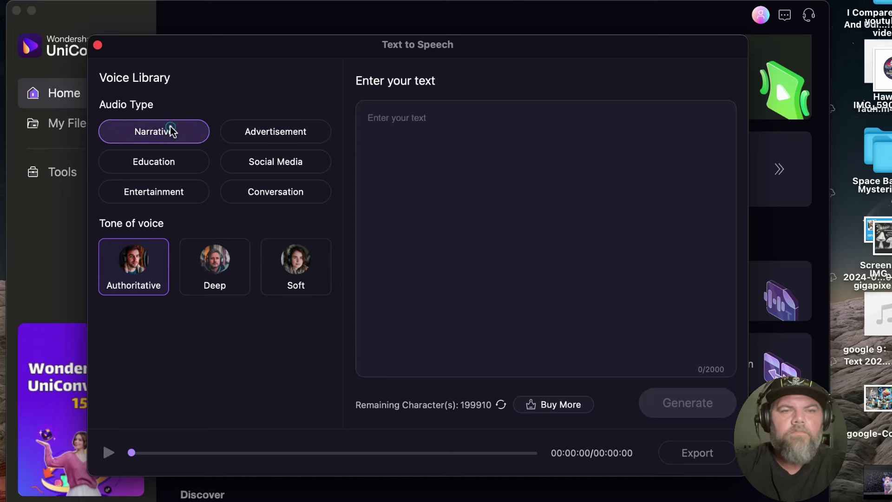
{"action": "left_click", "coordinate": [116, 268]}
{"action": "left_click", "coordinate": [202, 272]}
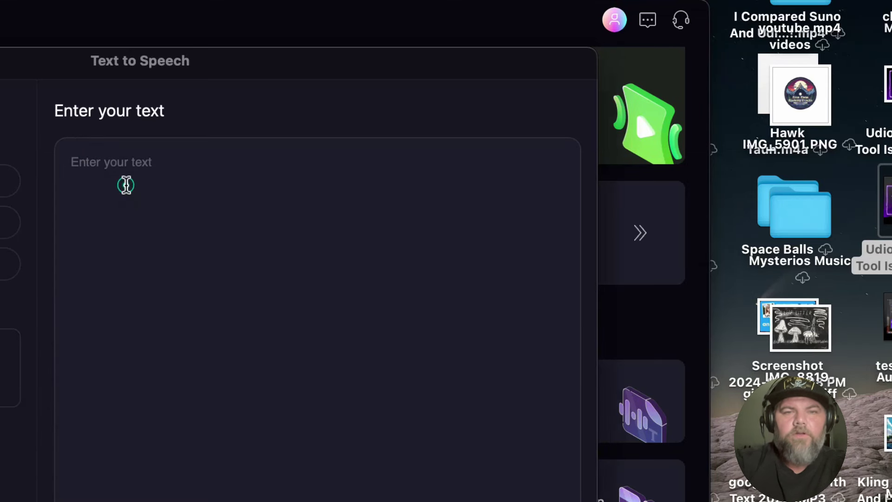
Paste the two script paragraphs with a blank line between them, generate, and play the voiceover.
{"action": "left_click", "coordinate": [372, 107]}
{"action": "type", "text": "Ever wondered about some simple facts that could potentially save your life? Well, you're in luck! Let's dive right in!"}
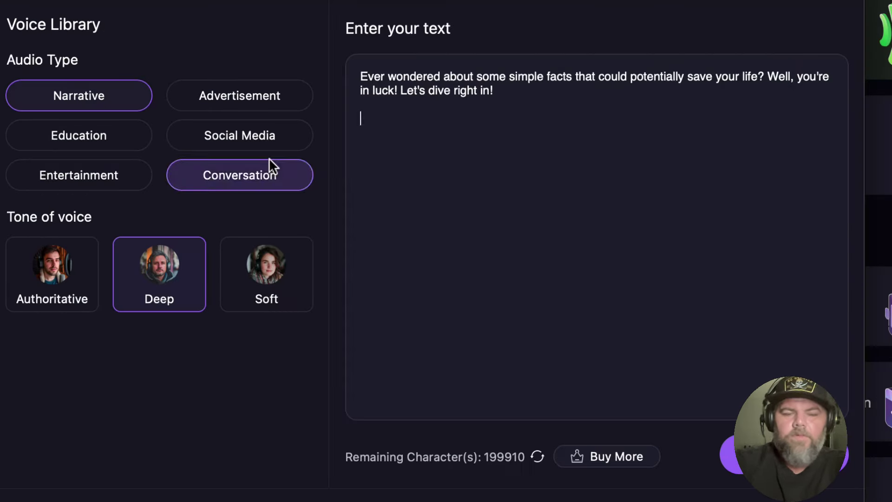
{"action": "type", "text": "Fact number one! If you're ever caught in a rip current, don't swim against it. Instead, swim parallel to the shore until you're out of it."}
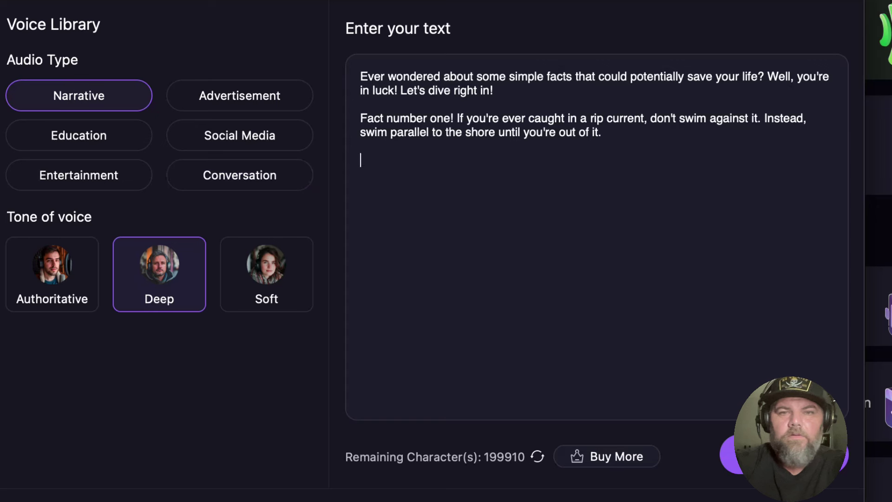
{"action": "left_click", "coordinate": [532, 94]}
{"action": "key", "text": "Return"}
{"action": "key", "text": "Return"}
{"action": "key", "text": "Return"}
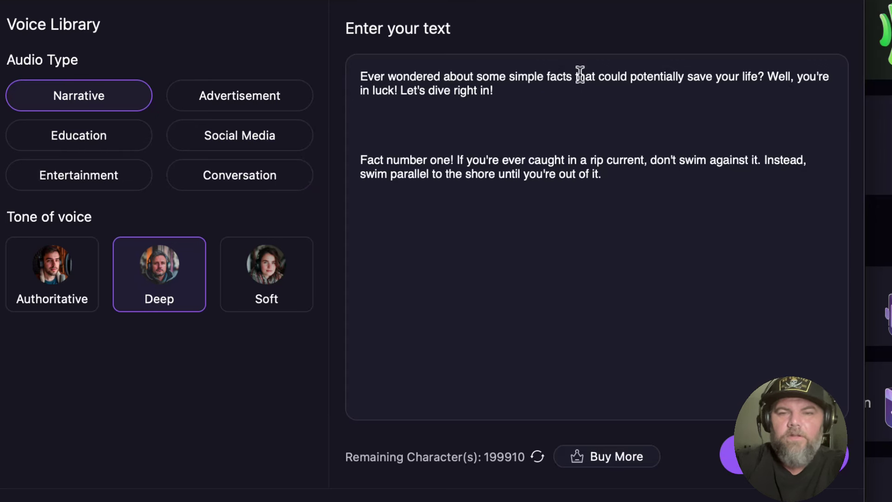
{"action": "left_click", "coordinate": [739, 455]}
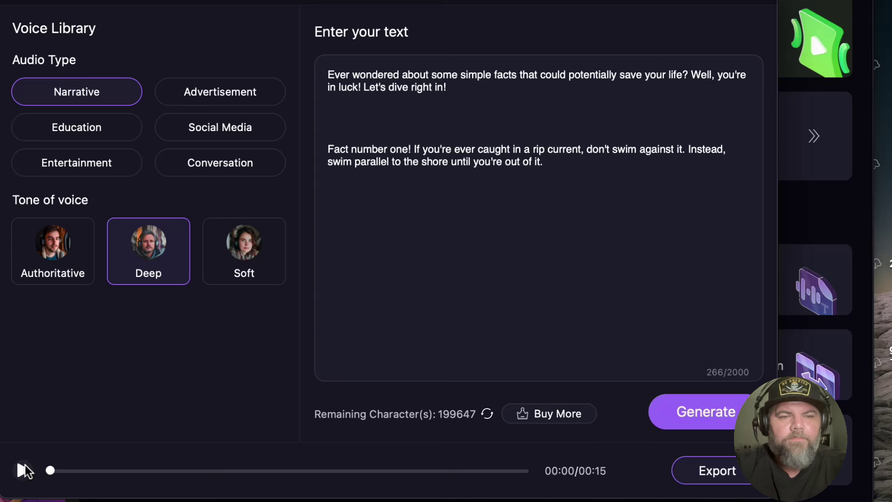
{"action": "left_click", "coordinate": [22, 469]}
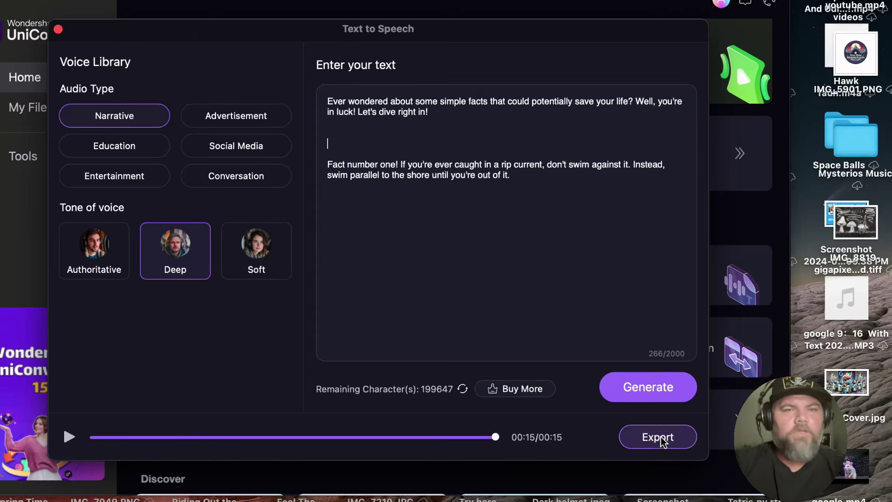
Export the voiceover, move Narrative_Deep.mp3 into Downloads, and minimize the Text To Speech folder.
{"action": "left_click", "coordinate": [661, 437]}
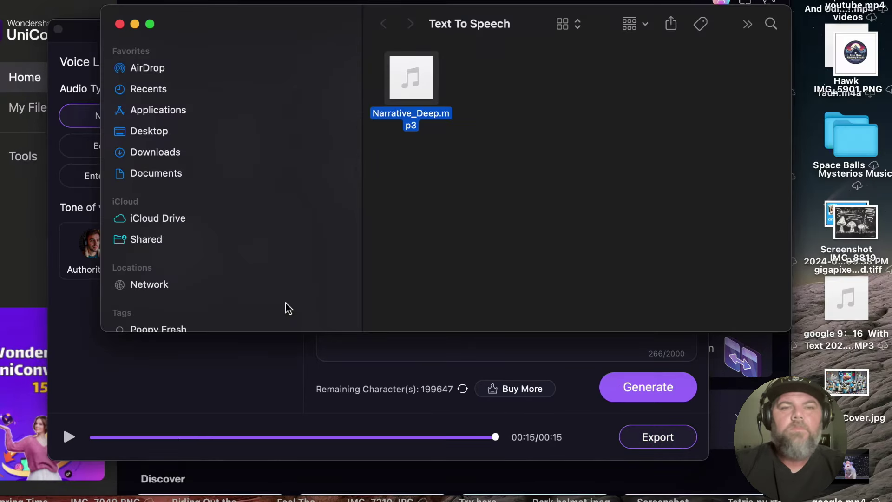
{"action": "mouse_move", "coordinate": [417, 83]}
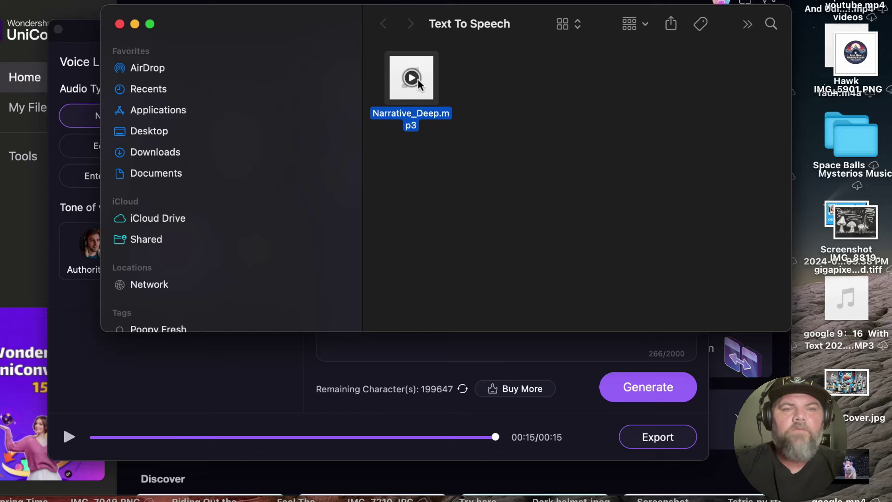
{"action": "left_click_drag", "start_coordinate": [417, 84], "coordinate": [166, 151]}
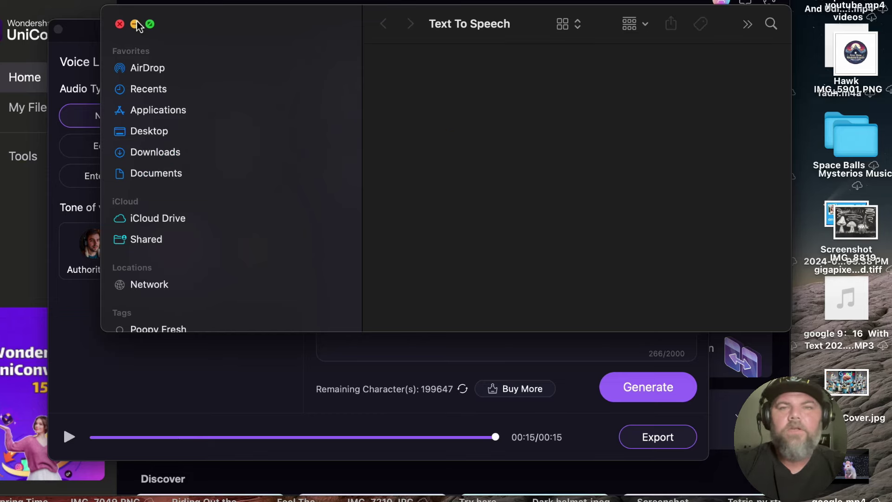
{"action": "left_click", "coordinate": [135, 25]}
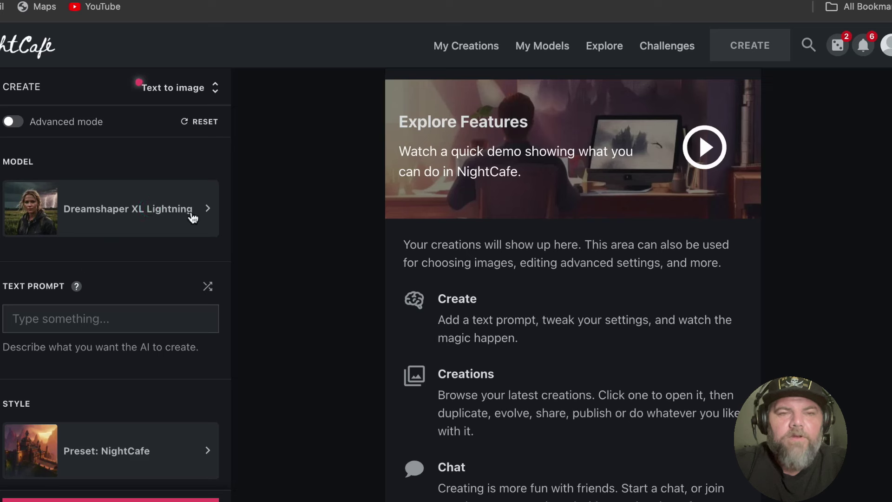
Switch the NightCafe image model to Flux.
{"action": "left_click", "coordinate": [205, 213]}
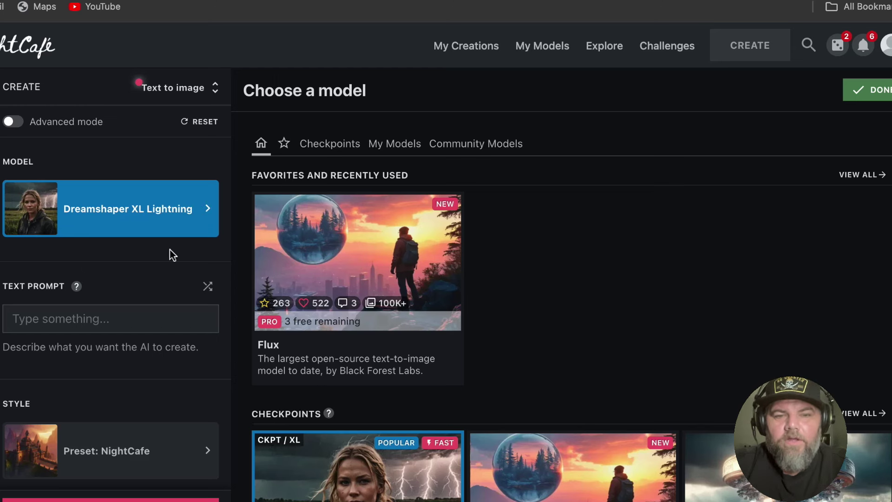
{"action": "scroll", "coordinate": [551, 367], "scroll_direction": "down", "scroll_amount": 3}
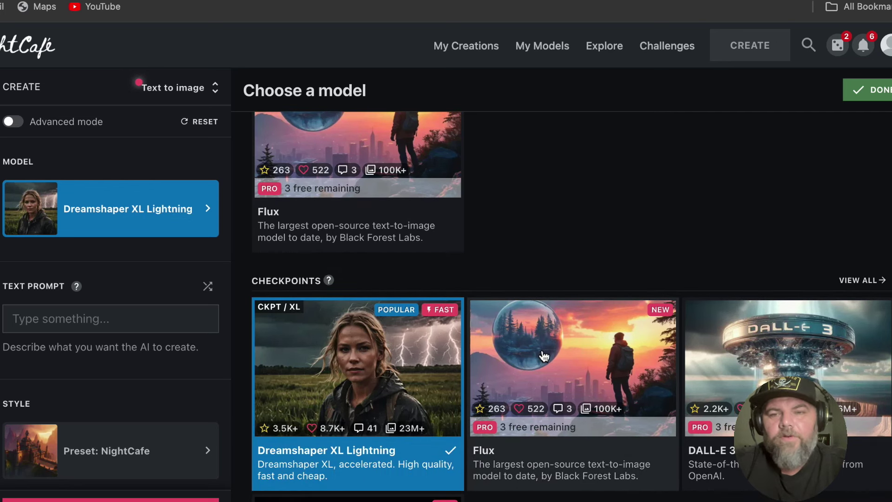
{"action": "left_click", "coordinate": [568, 354]}
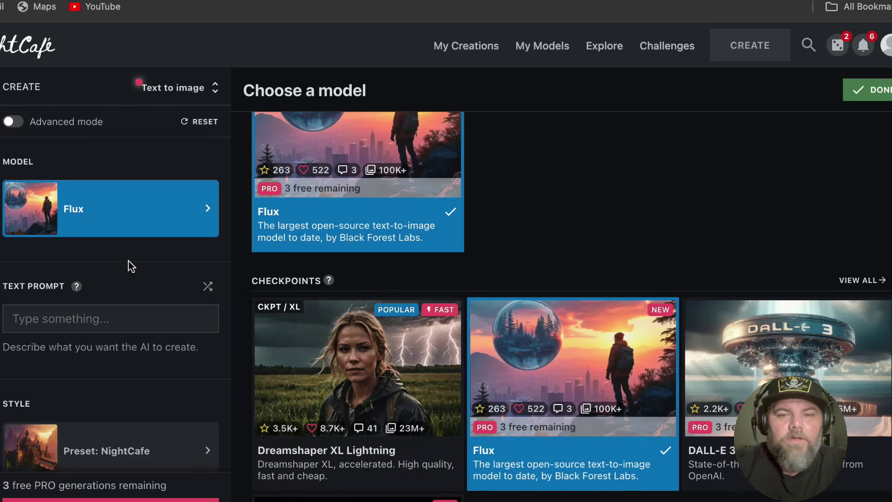
{"action": "scroll", "coordinate": [129, 260], "scroll_direction": "down", "scroll_amount": 2}
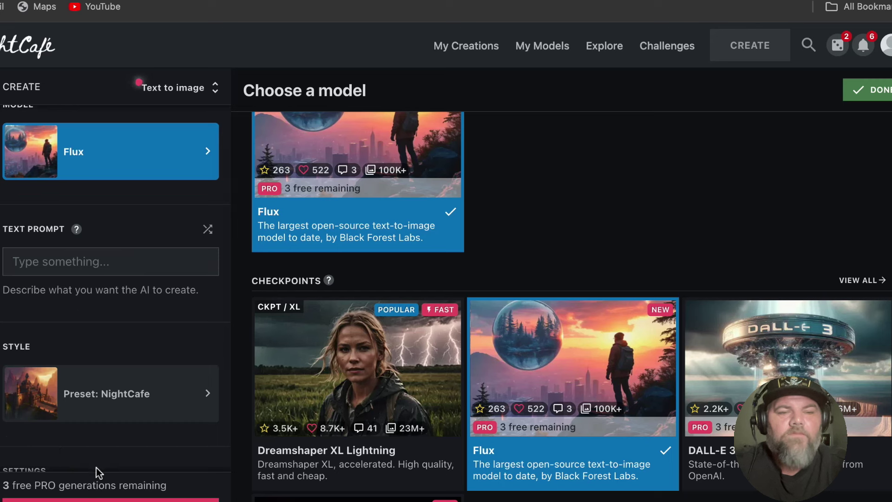
{"action": "scroll", "coordinate": [160, 309], "scroll_direction": "up", "scroll_amount": 2}
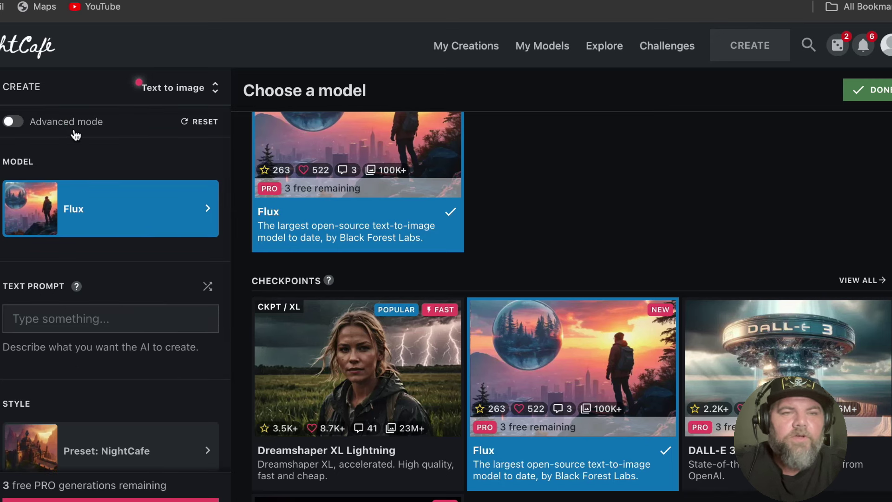
Enter the prompt 'A Person swiming against a riptide' and bring up the preset styles.
{"action": "left_click", "coordinate": [103, 316]}
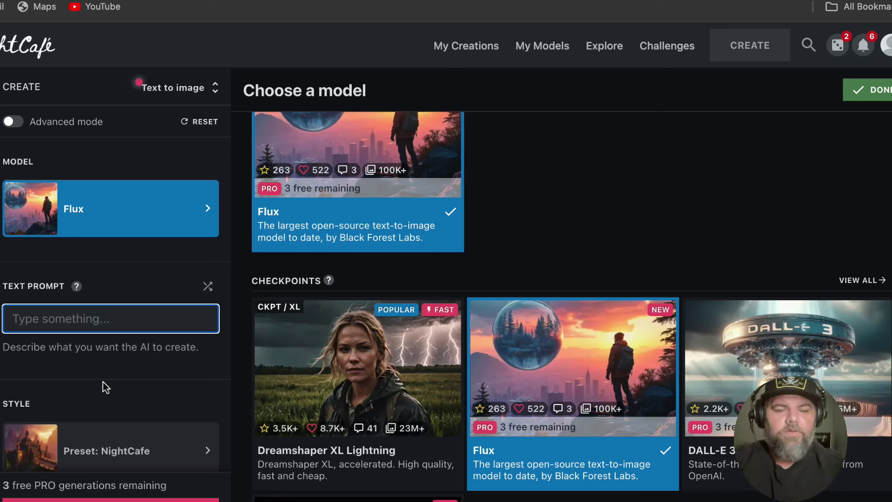
{"action": "type", "text": "A Person sw"}
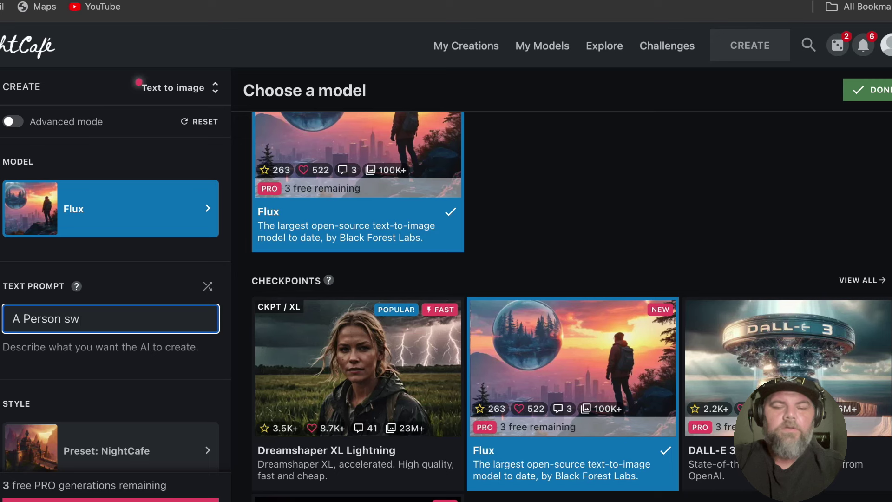
{"action": "type", "text": "iming agains"}
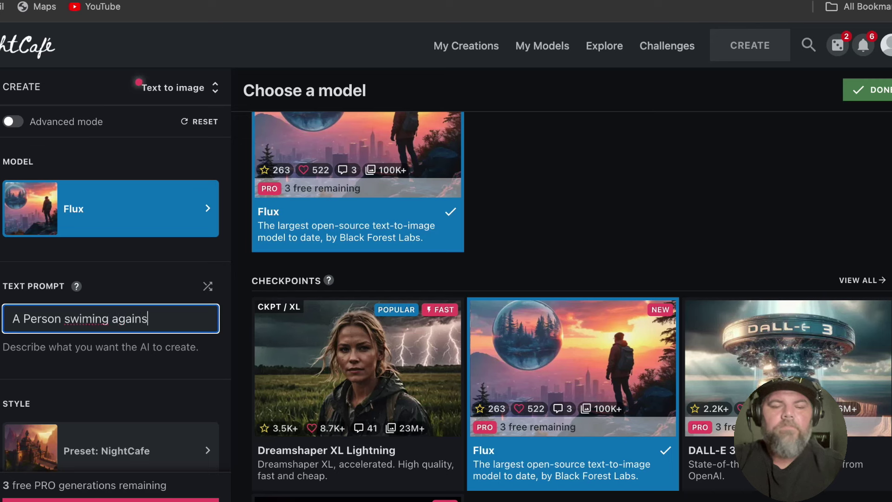
{"action": "type", "text": "t a riptide"}
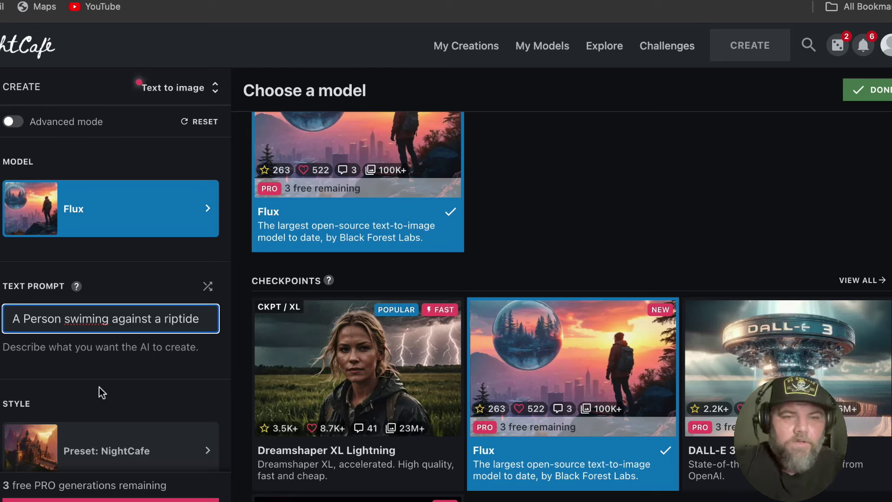
{"action": "left_click", "coordinate": [139, 447]}
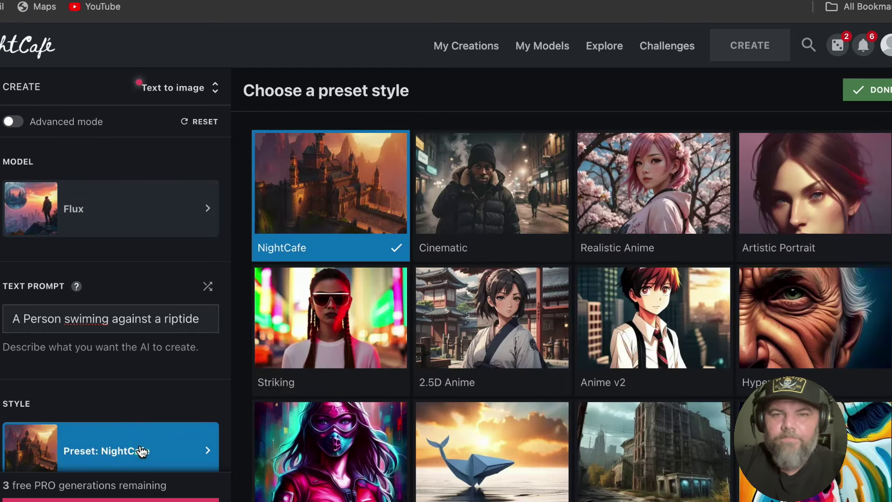
Apply the Cinematic preset and a 9:16 vertical aspect ratio.
{"action": "left_click", "coordinate": [481, 193]}
{"action": "scroll", "coordinate": [138, 403], "scroll_direction": "down", "scroll_amount": 5}
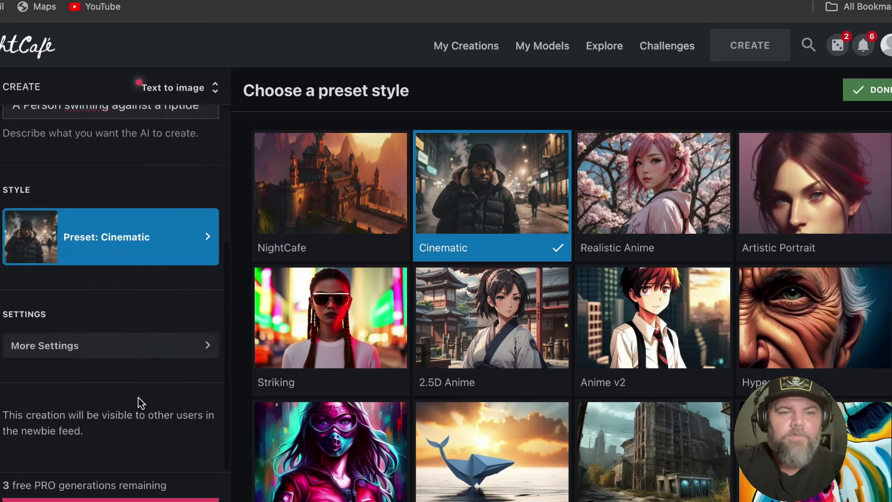
{"action": "left_click", "coordinate": [196, 348]}
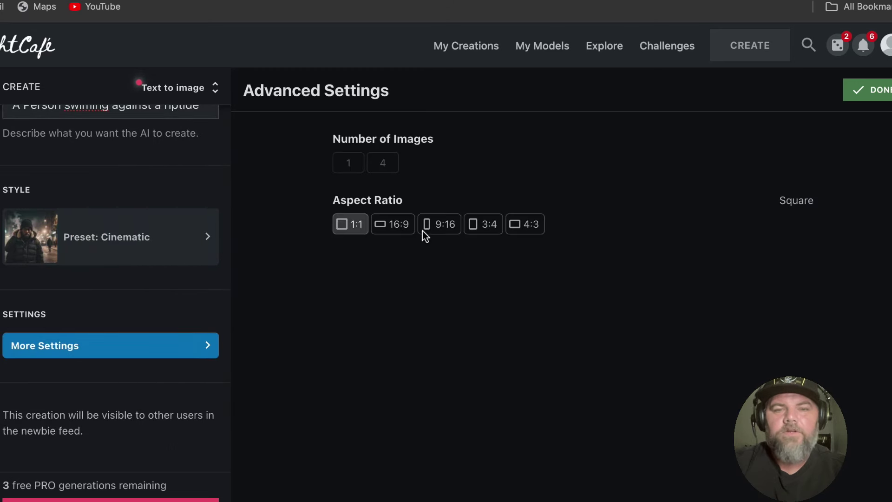
{"action": "left_click", "coordinate": [447, 236]}
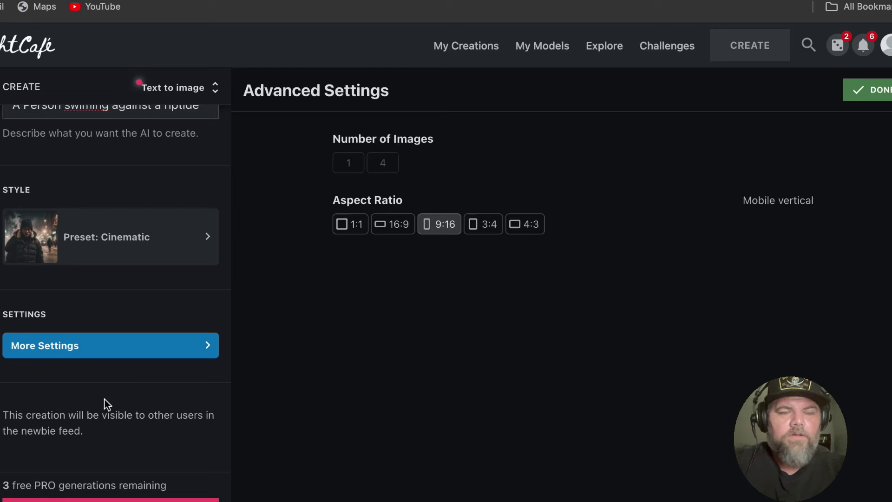
{"action": "scroll", "coordinate": [123, 319], "scroll_direction": "up", "scroll_amount": 4}
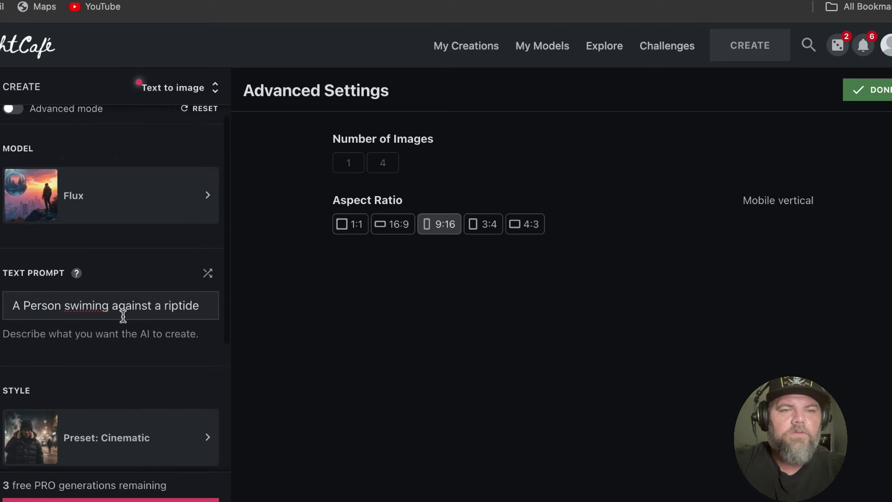
{"action": "scroll", "coordinate": [124, 314], "scroll_direction": "down", "scroll_amount": 4}
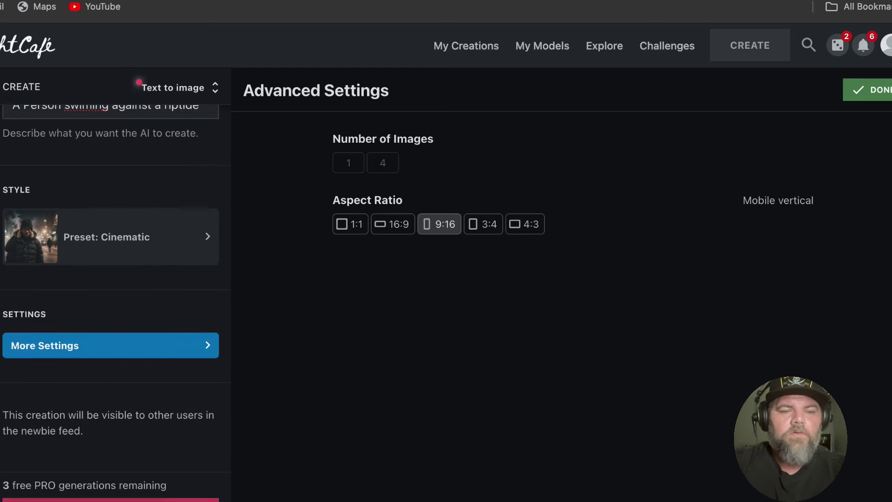
Create the image, dismiss the notifications prompt, and download the beach image.
{"action": "left_click", "coordinate": [112, 499]}
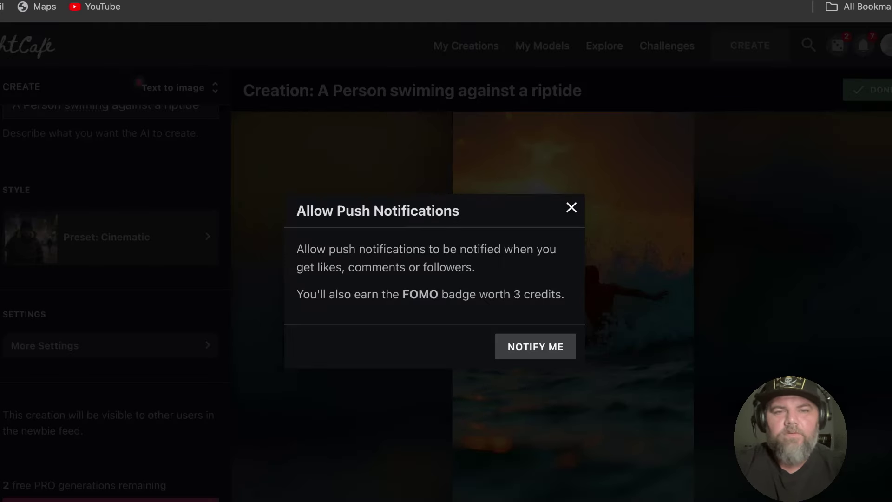
{"action": "left_click", "coordinate": [572, 207]}
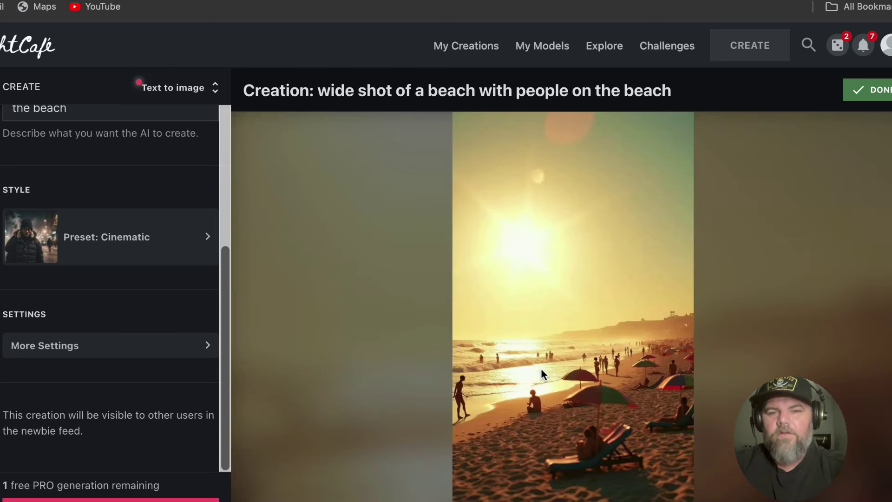
{"action": "scroll", "coordinate": [603, 382], "scroll_direction": "down", "scroll_amount": 3}
{"action": "left_click", "coordinate": [579, 416]}
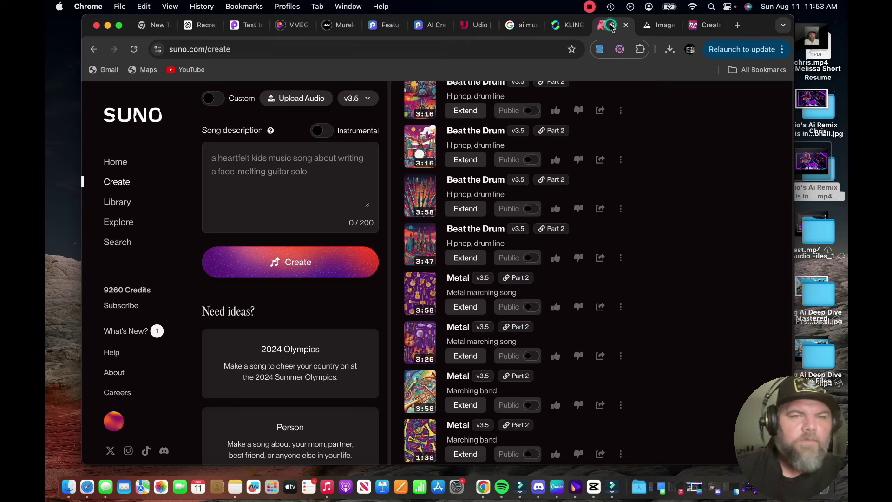
Make the track instrumental, preview Hero's Anthem, and open the second version's options menu.
{"action": "left_click", "coordinate": [325, 132]}
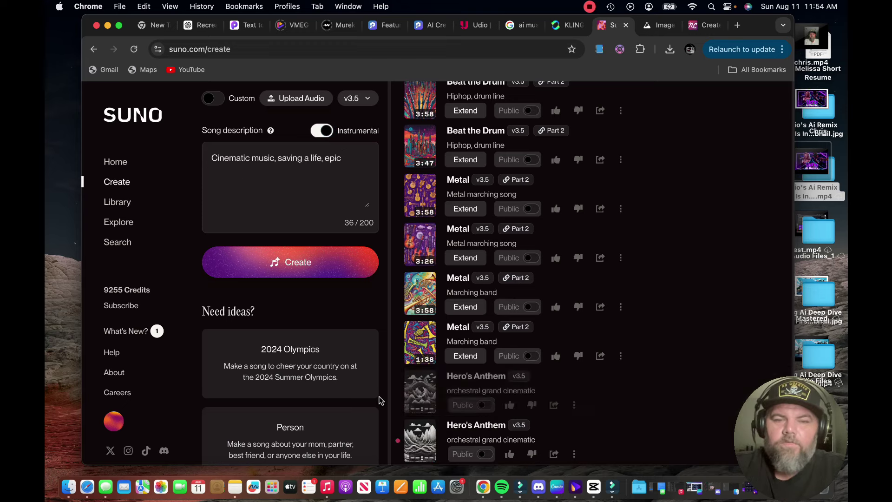
{"action": "left_click", "coordinate": [419, 440]}
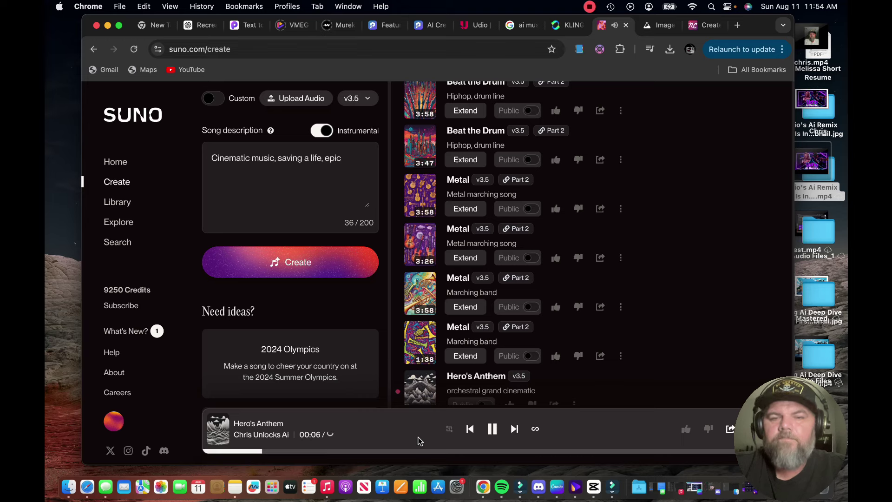
{"action": "left_click", "coordinate": [492, 429]}
{"action": "left_click", "coordinate": [420, 390]}
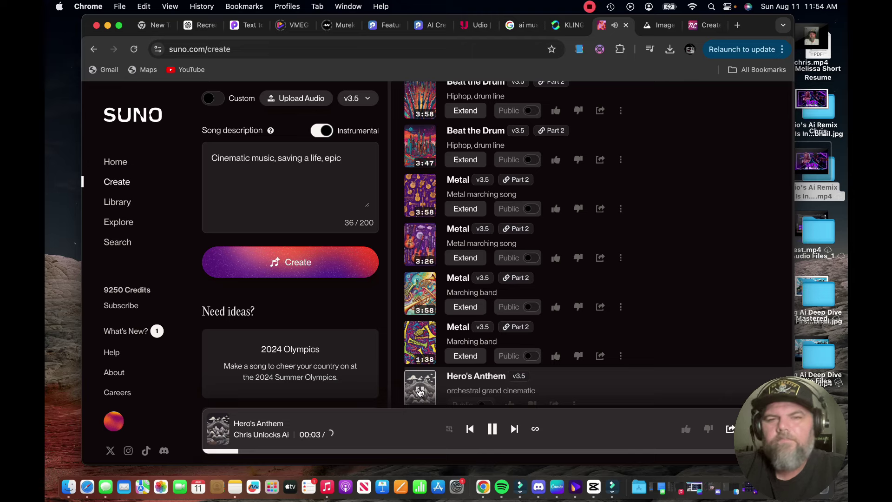
{"action": "scroll", "coordinate": [464, 376], "scroll_direction": "down", "scroll_amount": 3}
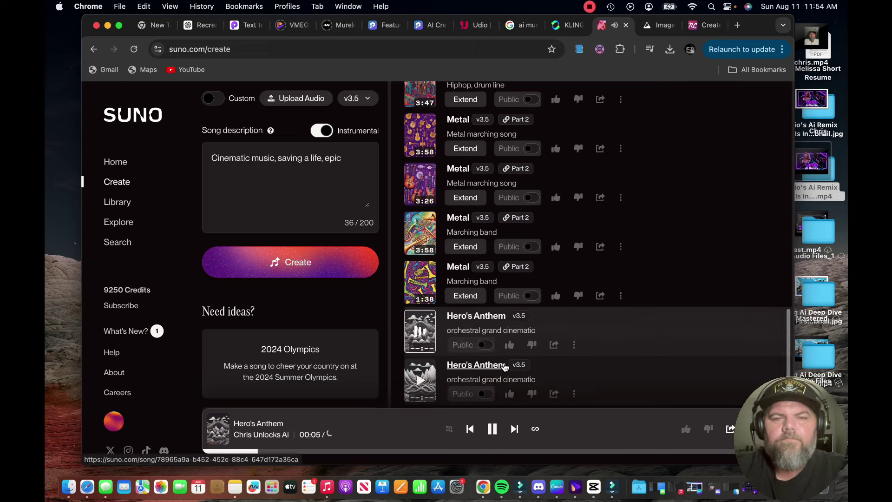
{"action": "left_click", "coordinate": [492, 430]}
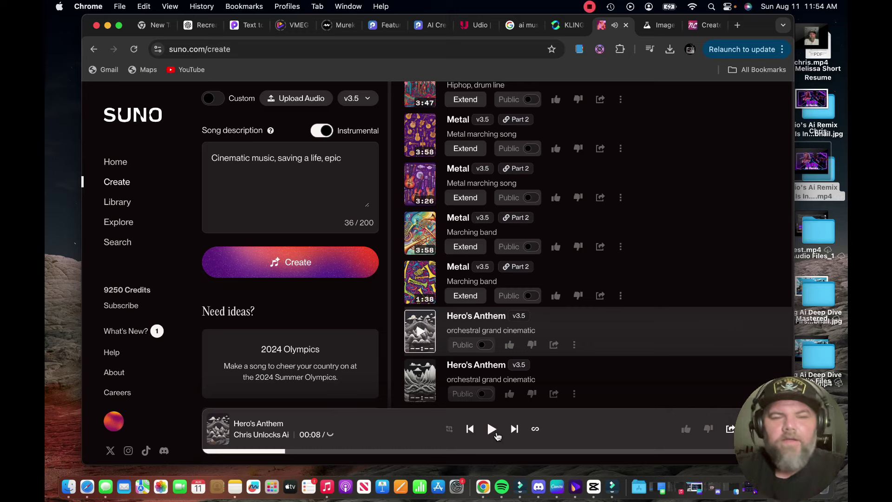
{"action": "left_click", "coordinate": [574, 393]}
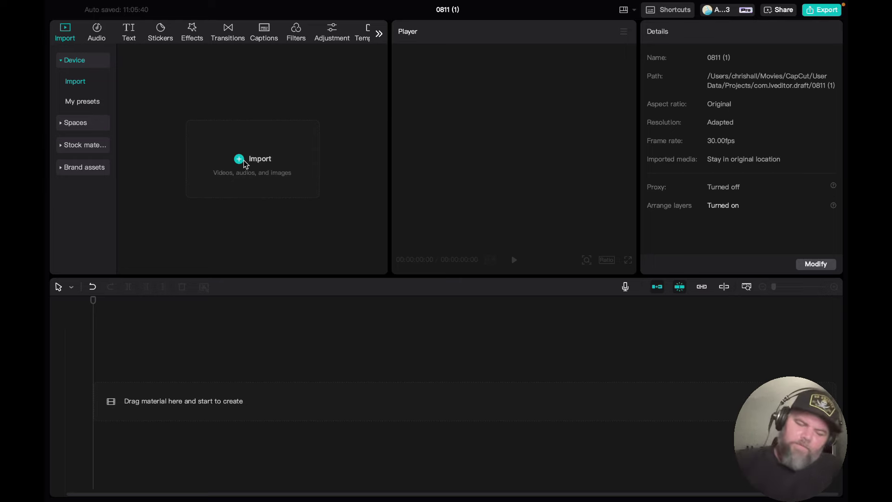
Import Narrative_Deep.mp3, place it at the start of the timeline, and preview it.
{"action": "left_click", "coordinate": [244, 163]}
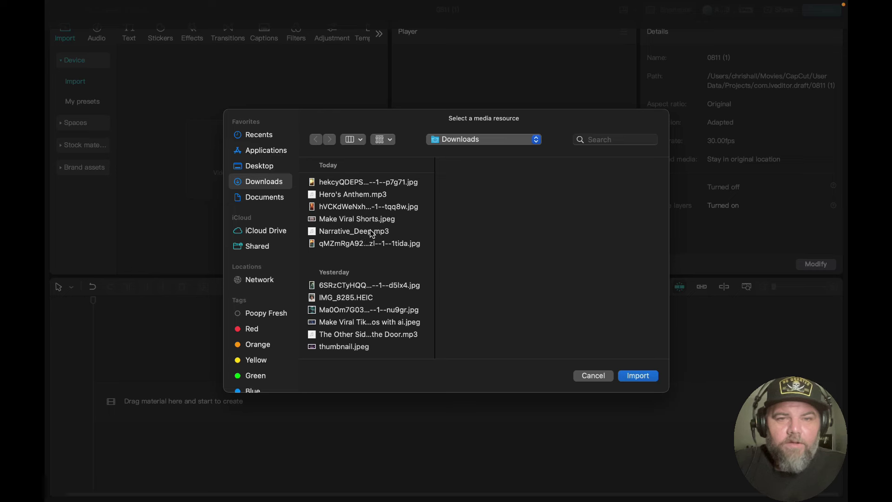
{"action": "left_click", "coordinate": [372, 233]}
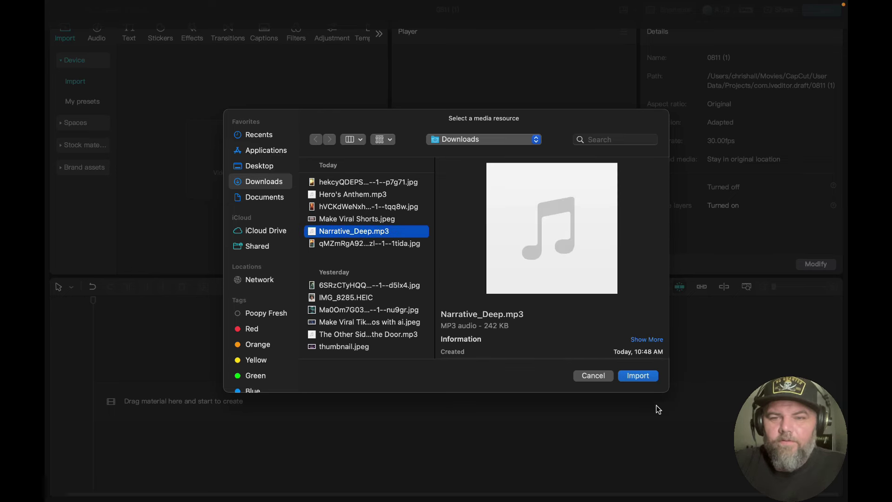
{"action": "left_click", "coordinate": [644, 376]}
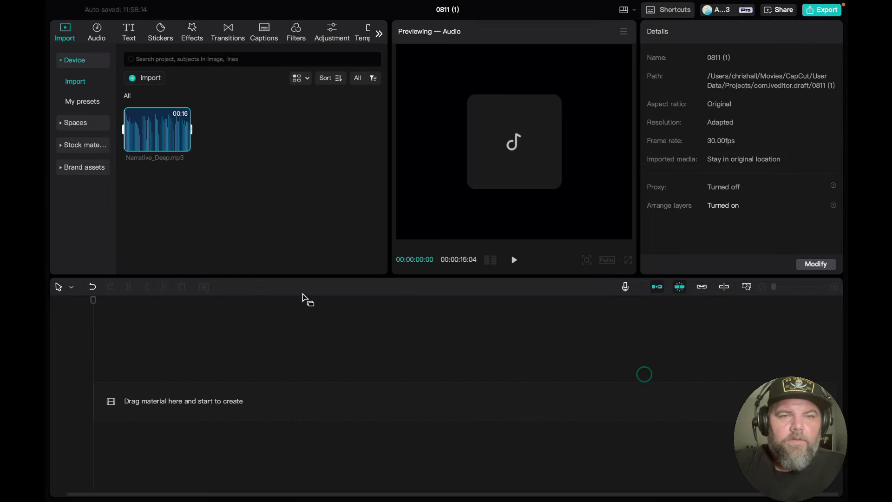
{"action": "left_click_drag", "start_coordinate": [170, 136], "coordinate": [117, 401]}
{"action": "key", "text": "space"}
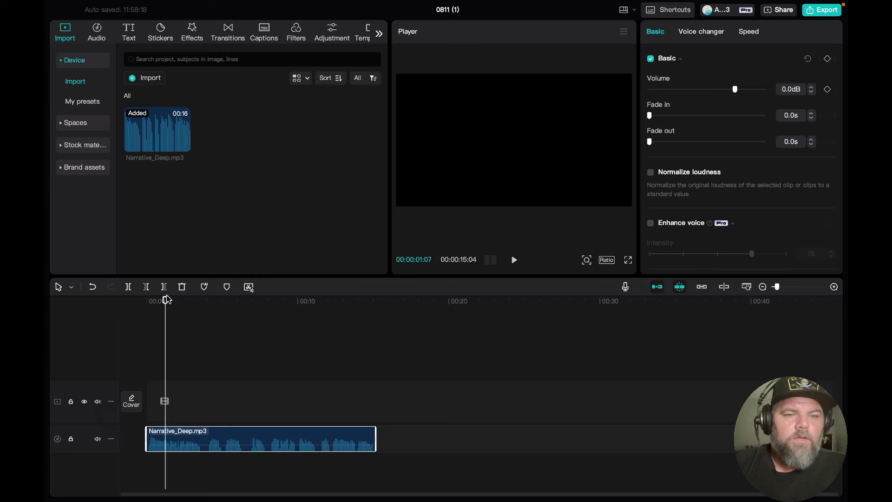
{"action": "left_click_drag", "start_coordinate": [165, 299], "coordinate": [144, 301]}
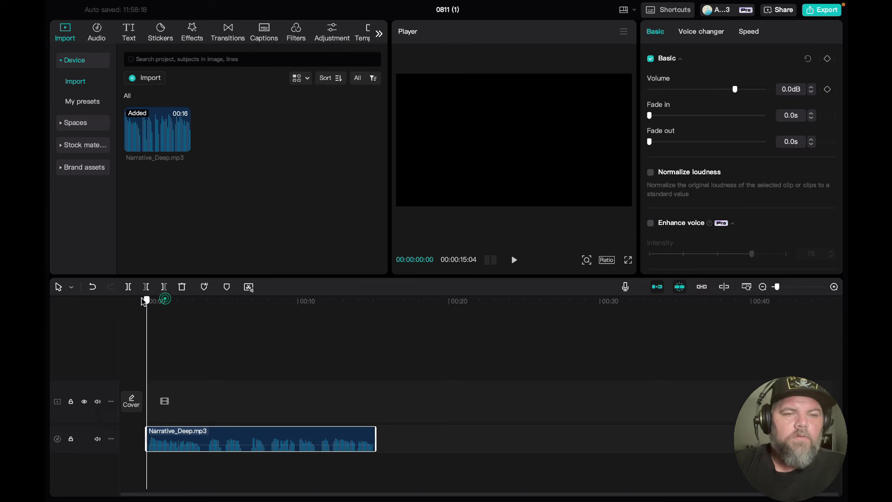
{"action": "left_click", "coordinate": [132, 80]}
Import Hero's Anthem.mp3 from Downloads and place it on a new audio track.
{"action": "left_click", "coordinate": [376, 181]}
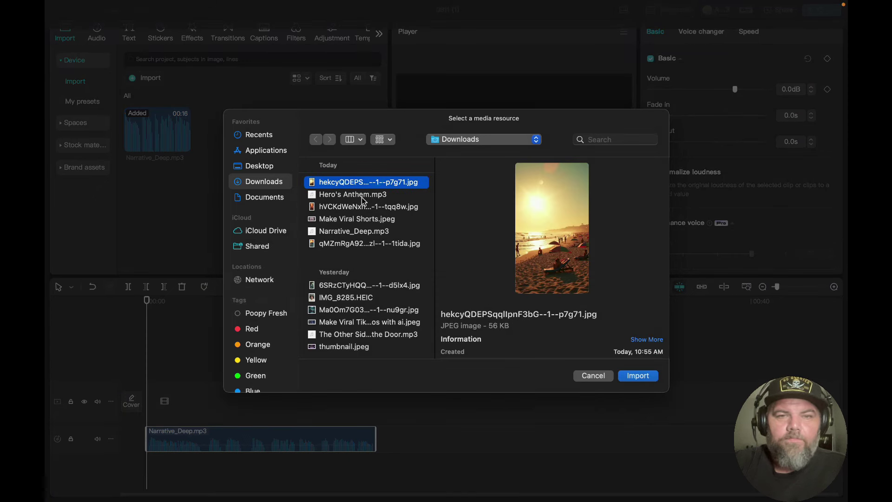
{"action": "left_click", "coordinate": [363, 197]}
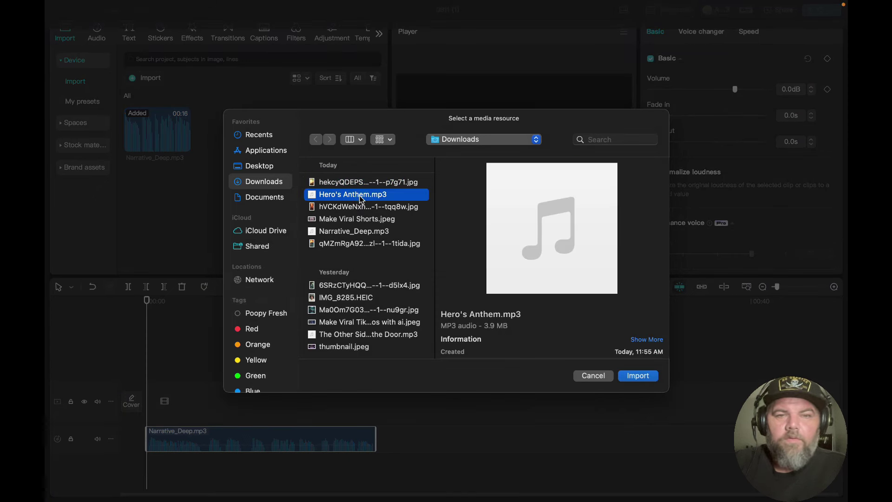
{"action": "left_click", "coordinate": [638, 376]}
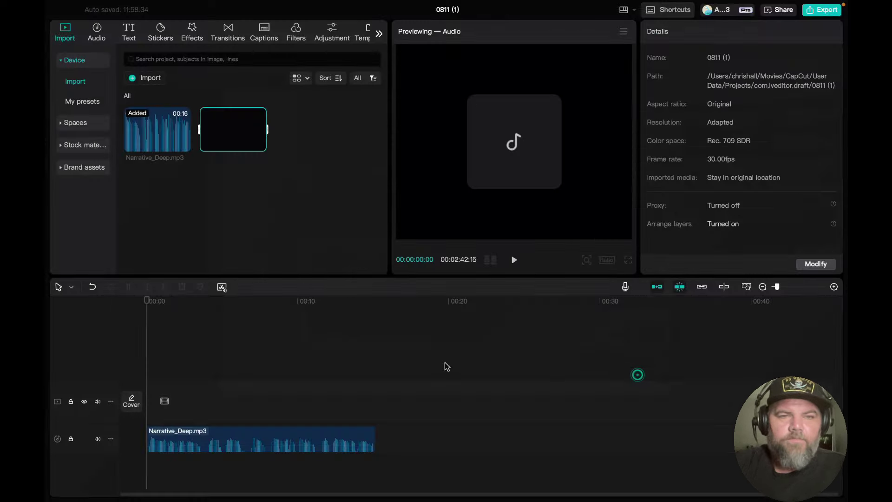
{"action": "left_click_drag", "start_coordinate": [234, 130], "coordinate": [166, 472]}
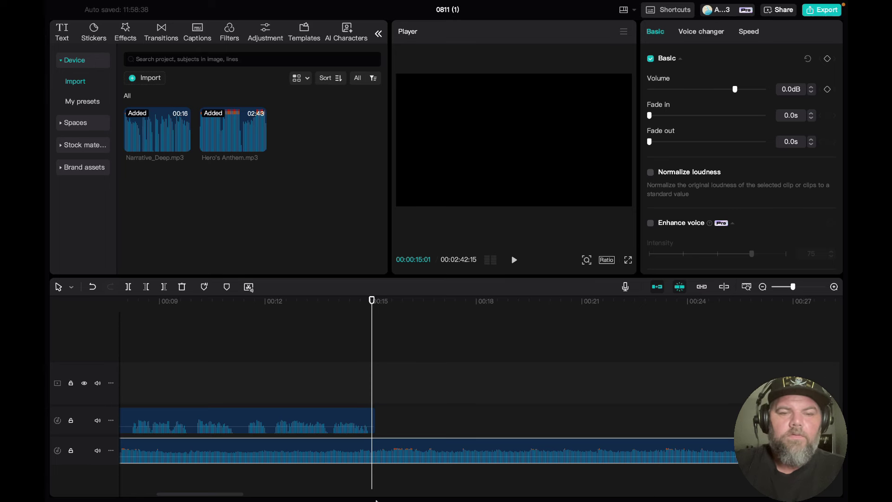
Cut the music where the voiceover ends, delete the remainder, and play back the mix.
{"action": "key", "text": "ctrl+b"}
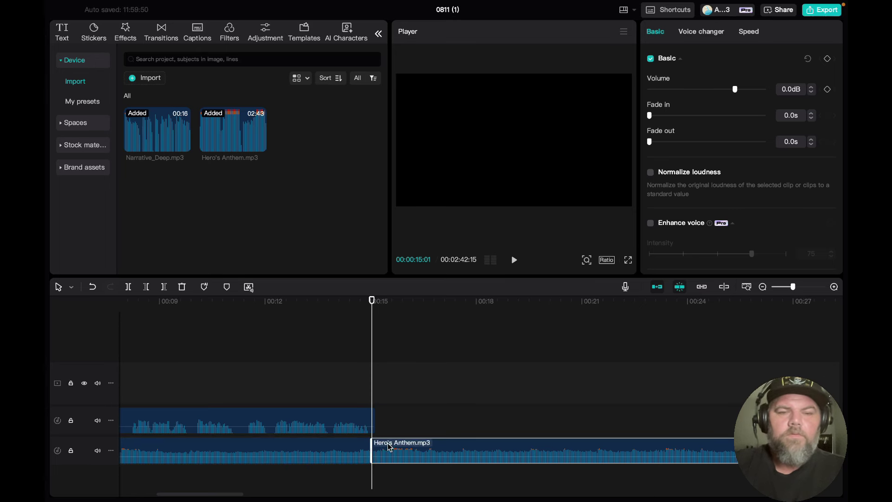
{"action": "key", "text": "Delete"}
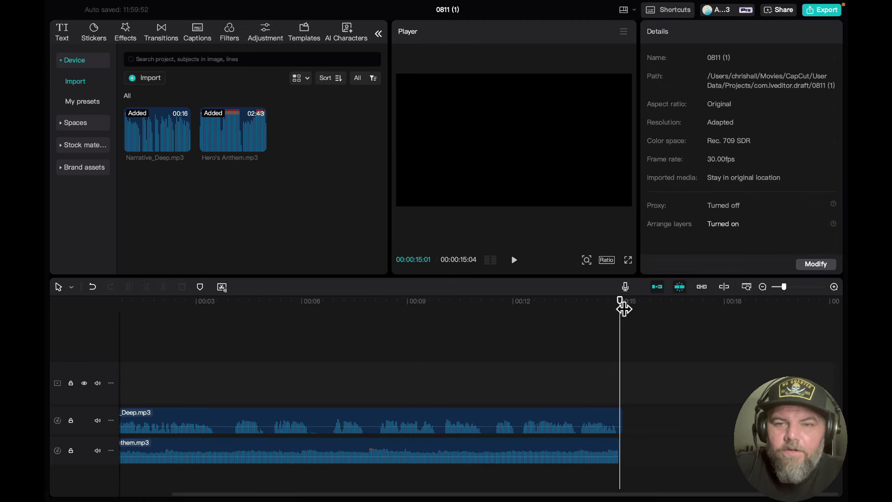
{"action": "left_click_drag", "start_coordinate": [625, 309], "coordinate": [135, 369]}
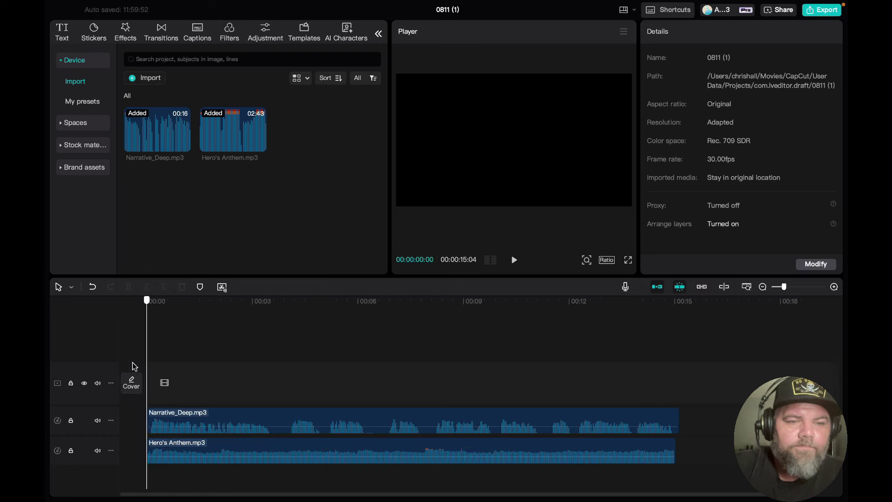
{"action": "key", "text": "space"}
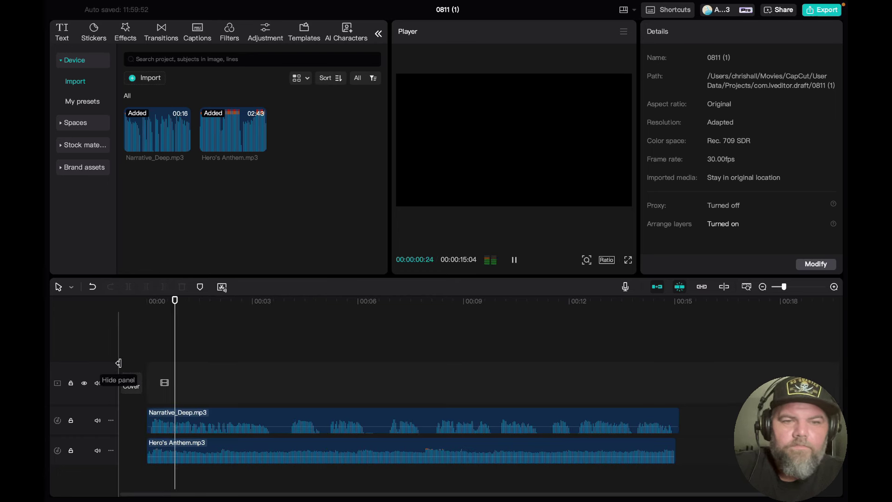
{"action": "key", "text": "space"}
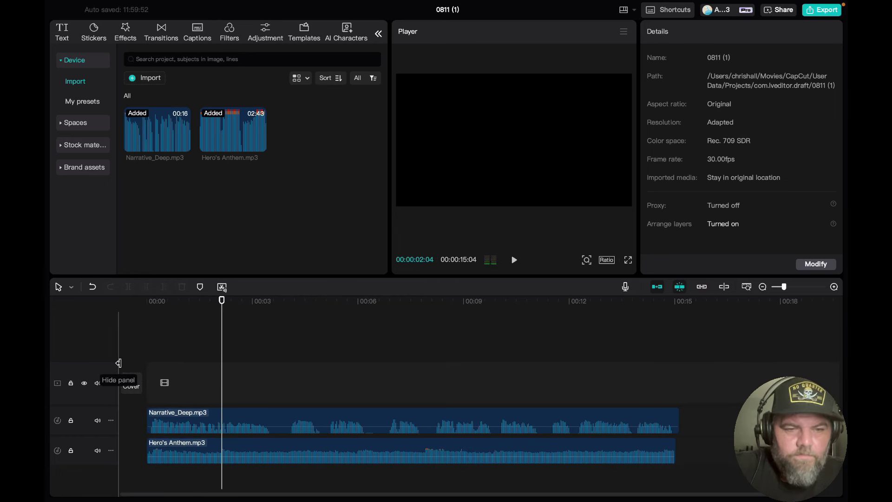
Set Hero's Anthem to -5.6 dB with 0.8 s fade-in and fade-out, then play the mix.
{"action": "left_click", "coordinate": [163, 456]}
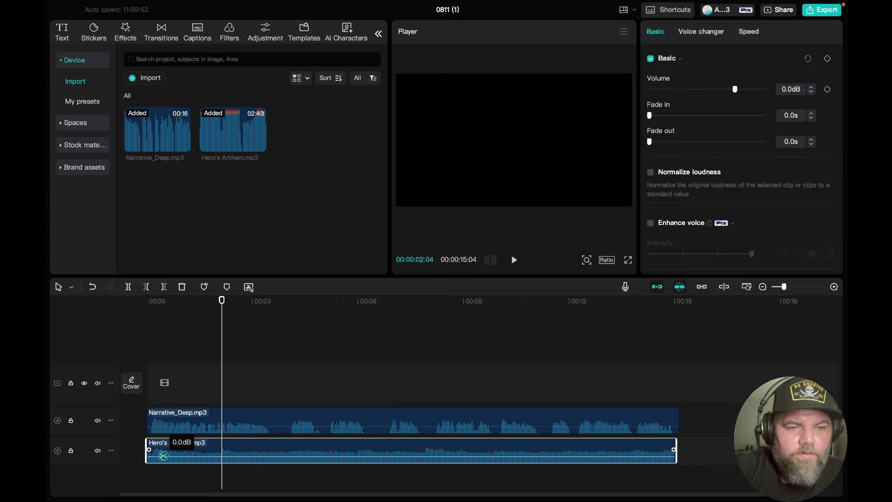
{"action": "left_click_drag", "start_coordinate": [163, 456], "coordinate": [163, 457]}
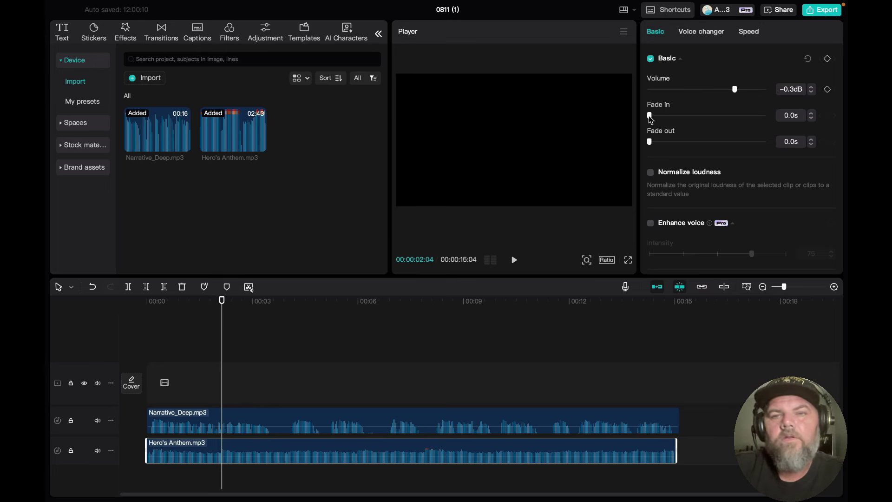
{"action": "left_click_drag", "start_coordinate": [649, 116], "coordinate": [659, 119]}
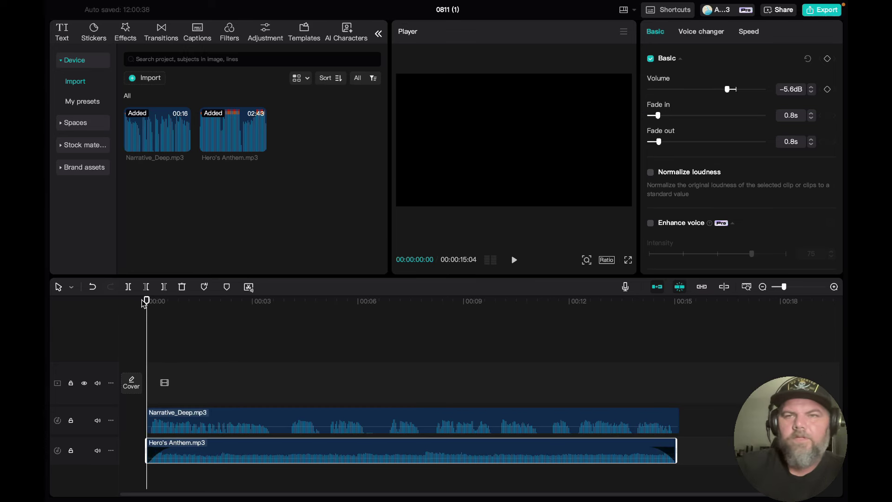
{"action": "key", "text": "space"}
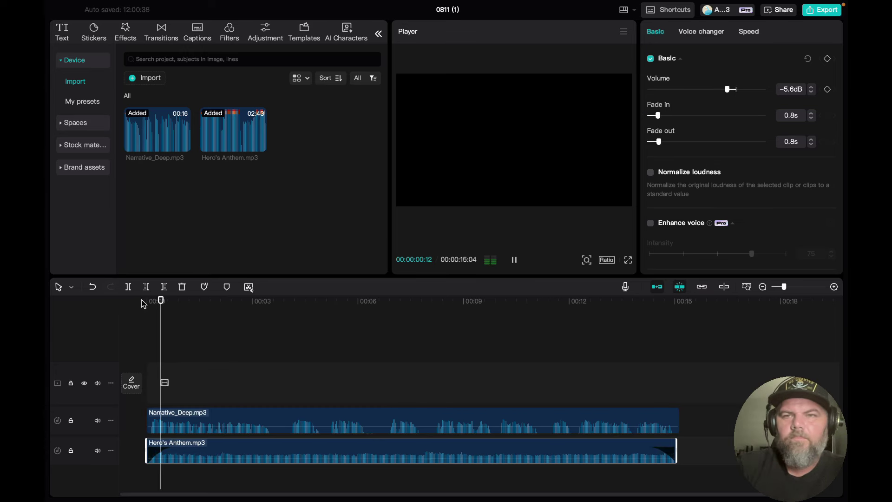
{"action": "key", "text": "space"}
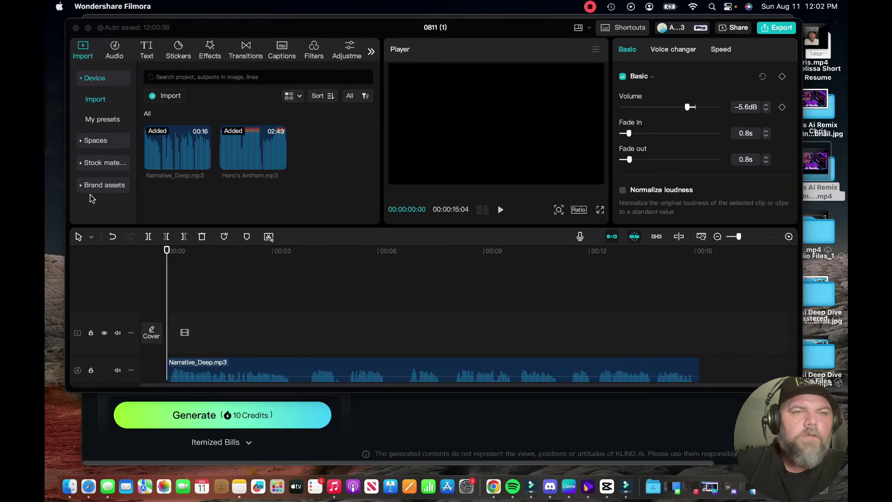
Search the stock footage library for 'wonder?'.
{"action": "left_click", "coordinate": [152, 95]}
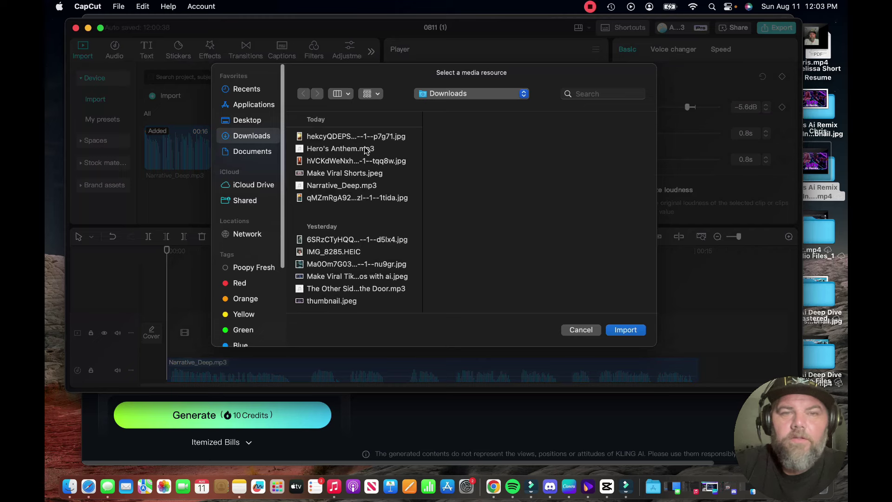
{"action": "left_click", "coordinate": [344, 137]}
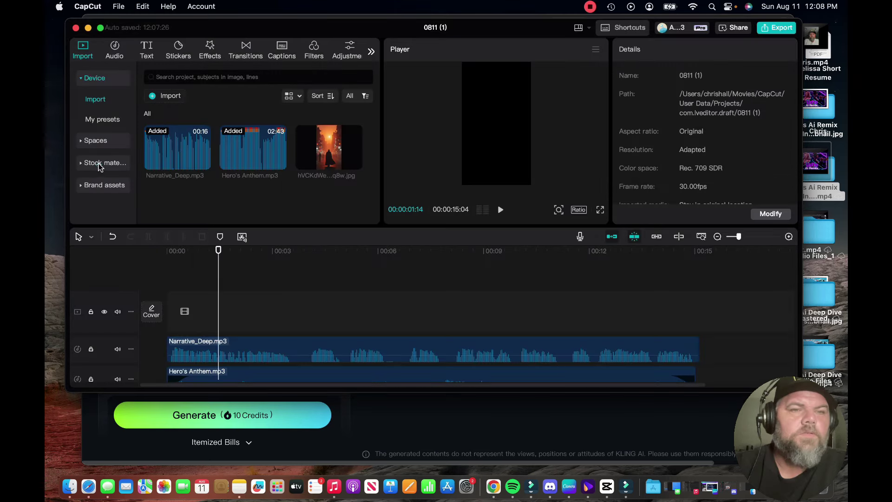
{"action": "left_click", "coordinate": [102, 163]}
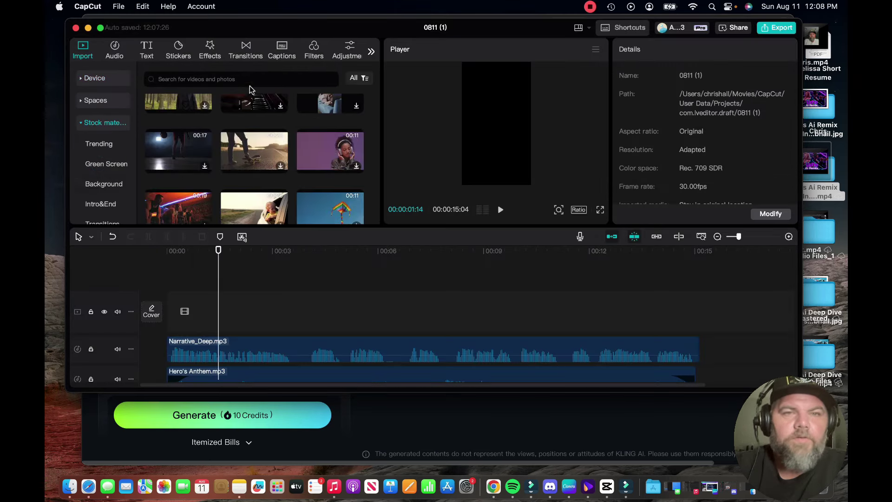
{"action": "left_click", "coordinate": [198, 75]}
{"action": "type", "text": "w"}
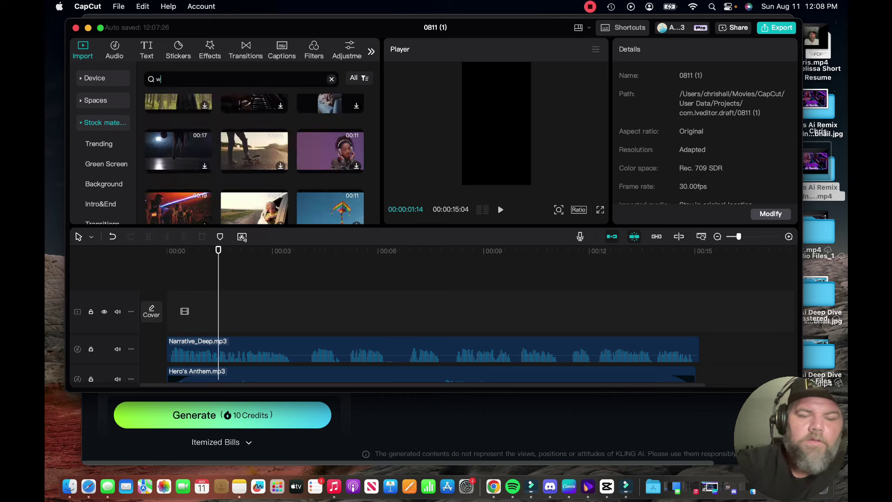
{"action": "type", "text": "onder"}
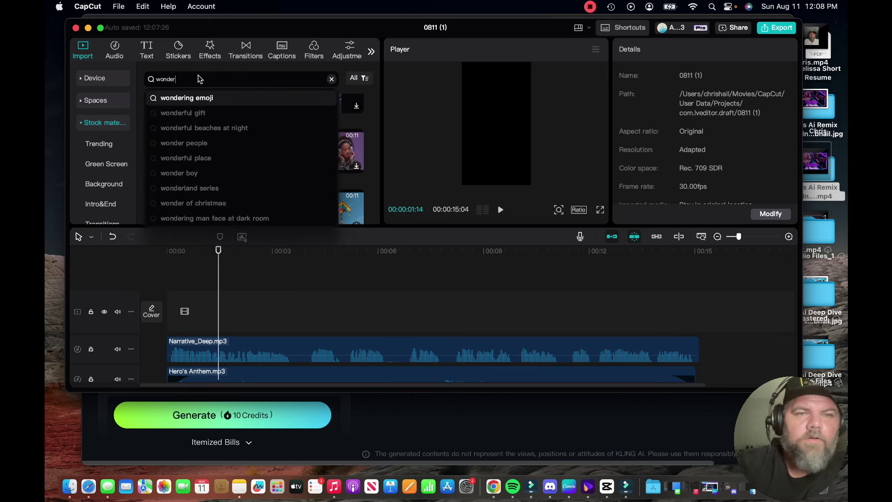
{"action": "type", "text": "?"}
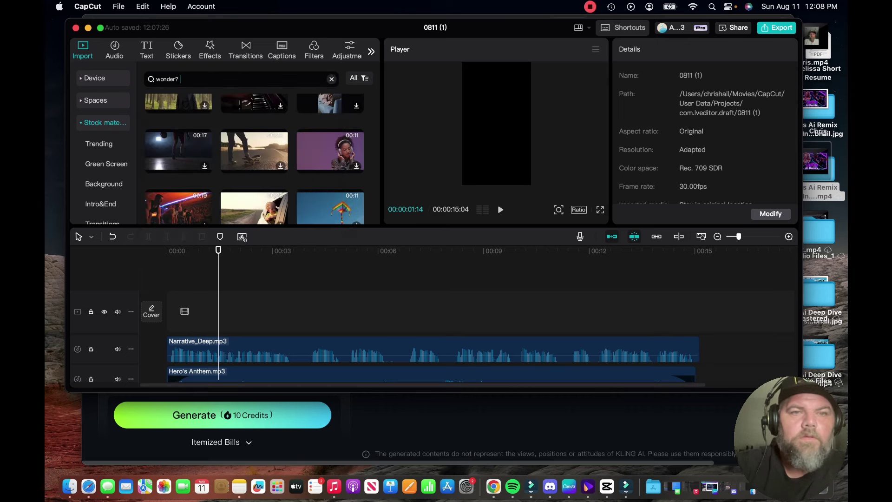
{"action": "key", "text": "Return"}
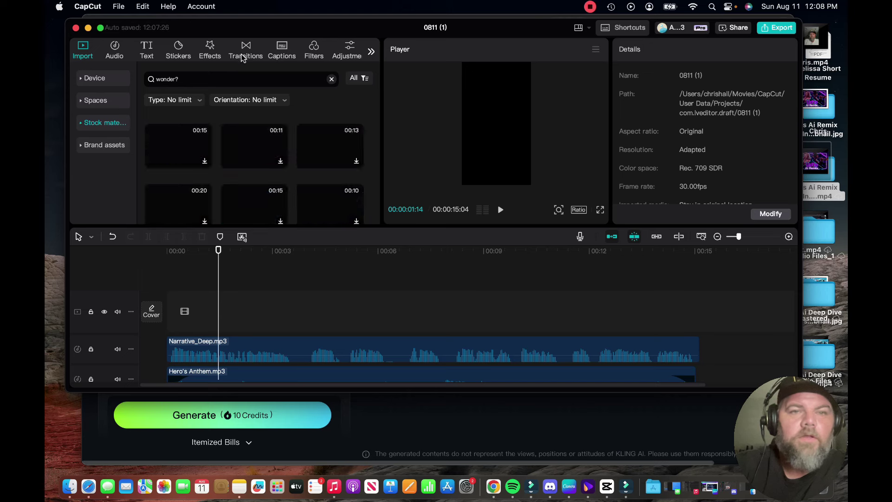
Filter the results to Portrait orientation and preview the first young-man clip.
{"action": "left_click", "coordinate": [271, 102]}
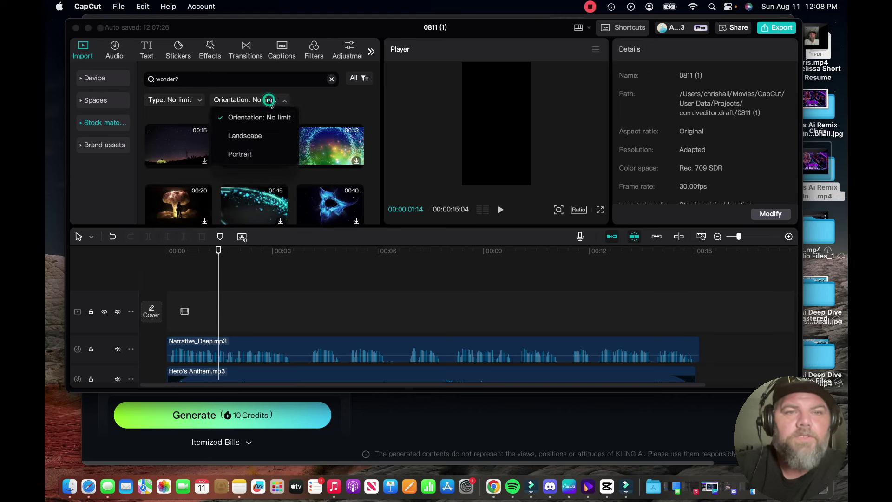
{"action": "left_click", "coordinate": [240, 156]}
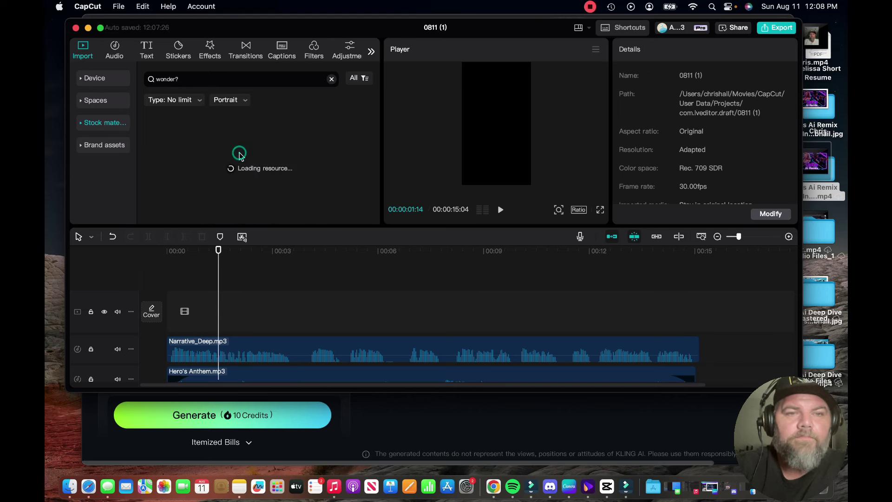
{"action": "left_click", "coordinate": [181, 150]}
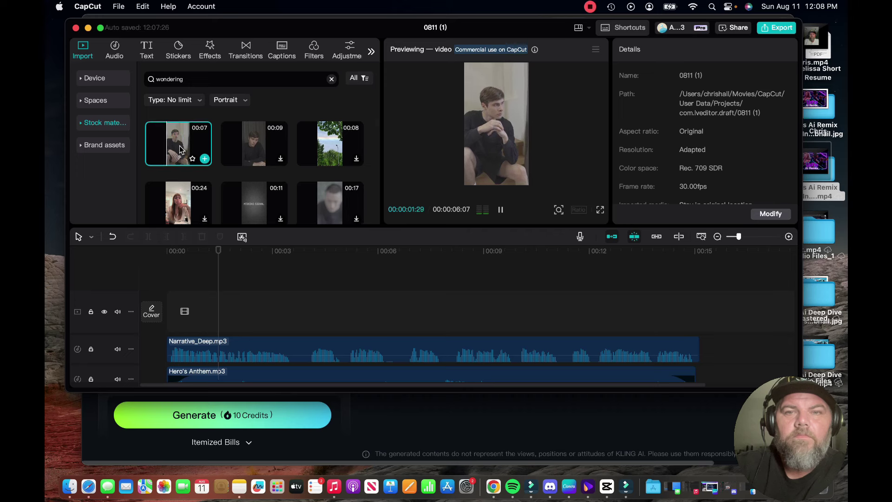
Put the 00:07 young-man clip at 00:00, play it, then add a happy family clip.
{"action": "scroll", "coordinate": [180, 153], "scroll_direction": "down", "scroll_amount": 2}
{"action": "left_click", "coordinate": [177, 192]}
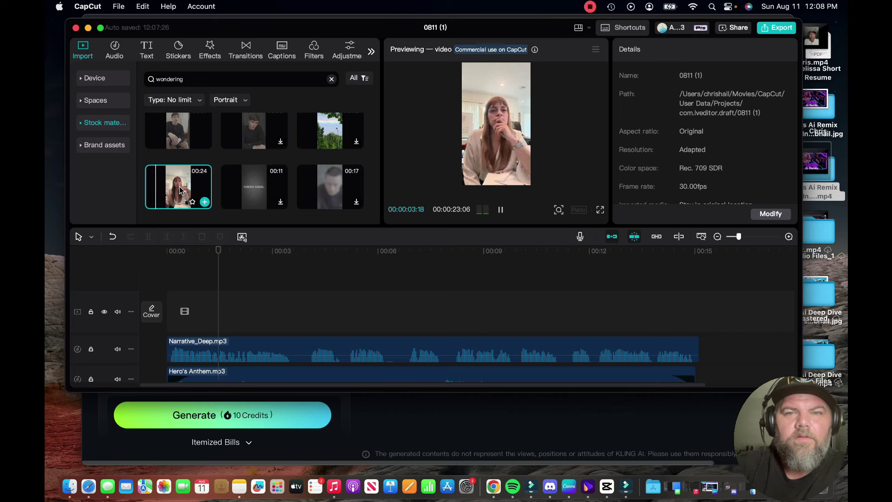
{"action": "scroll", "coordinate": [178, 172], "scroll_direction": "up", "scroll_amount": 2}
{"action": "left_click_drag", "start_coordinate": [177, 148], "coordinate": [168, 325]}
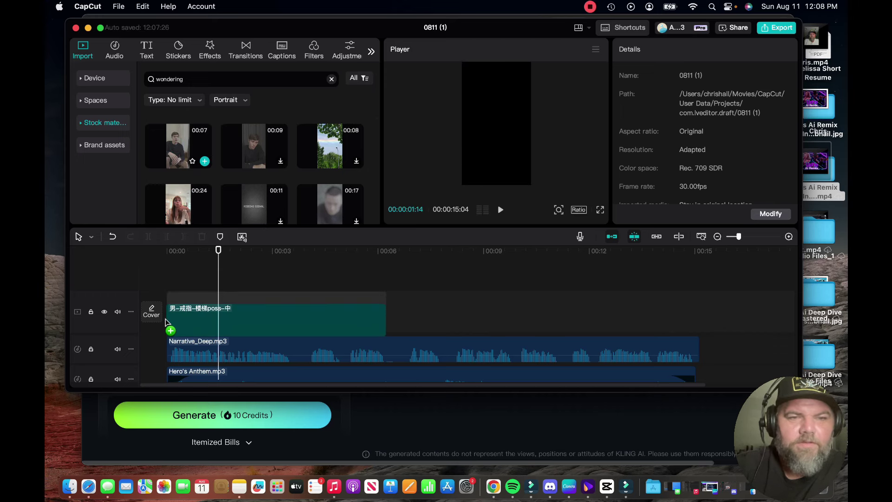
{"action": "left_click_drag", "start_coordinate": [226, 261], "coordinate": [168, 257]}
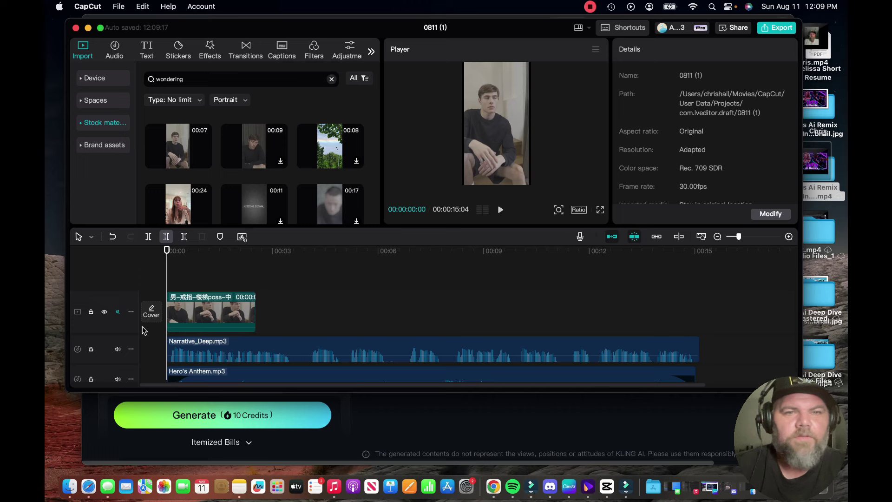
{"action": "key", "text": "space"}
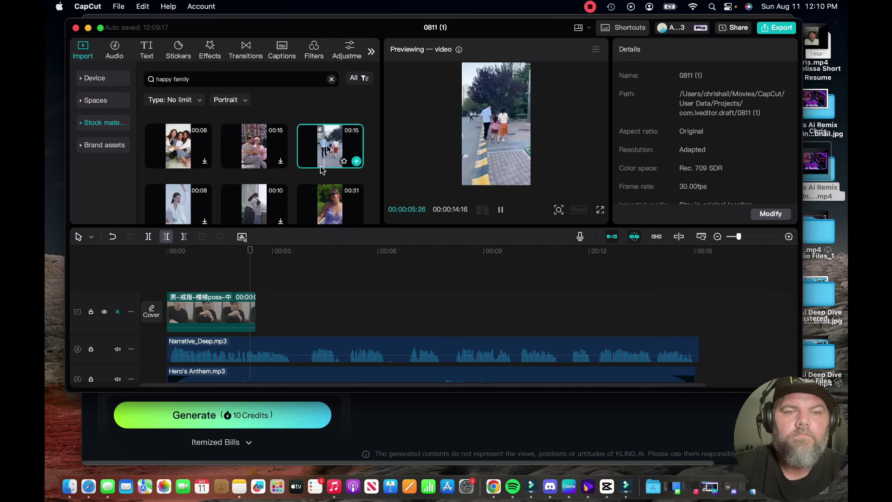
{"action": "left_click_drag", "start_coordinate": [328, 147], "coordinate": [258, 310]}
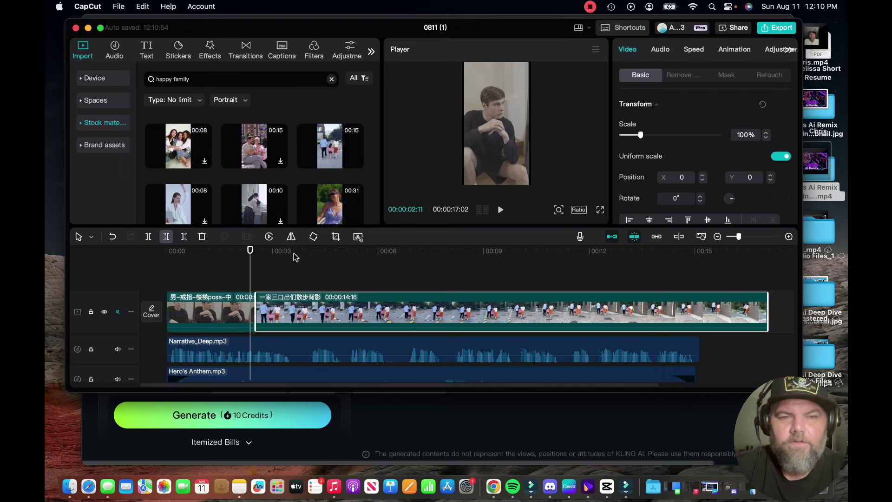
Add the cute cat clip after the family clip, trim it near five seconds, and play.
{"action": "left_click_drag", "start_coordinate": [251, 249], "coordinate": [295, 261]}
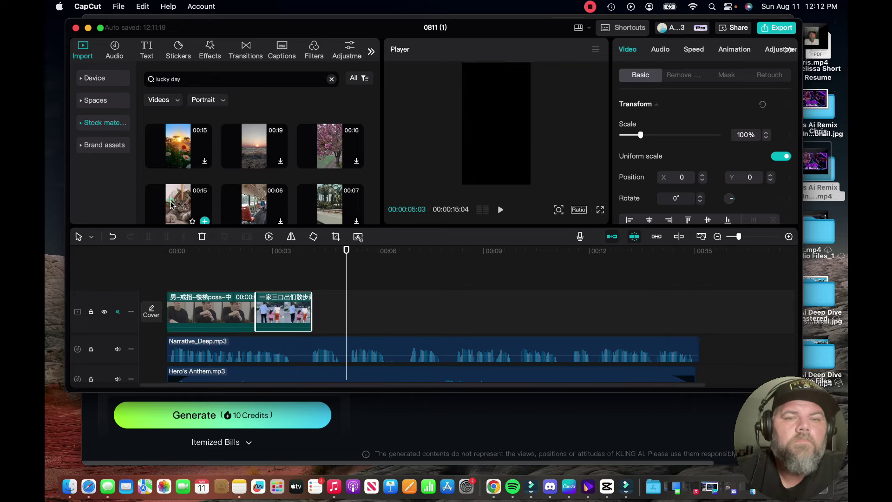
{"action": "left_click", "coordinate": [172, 204]}
{"action": "left_click_drag", "start_coordinate": [173, 202], "coordinate": [314, 316]}
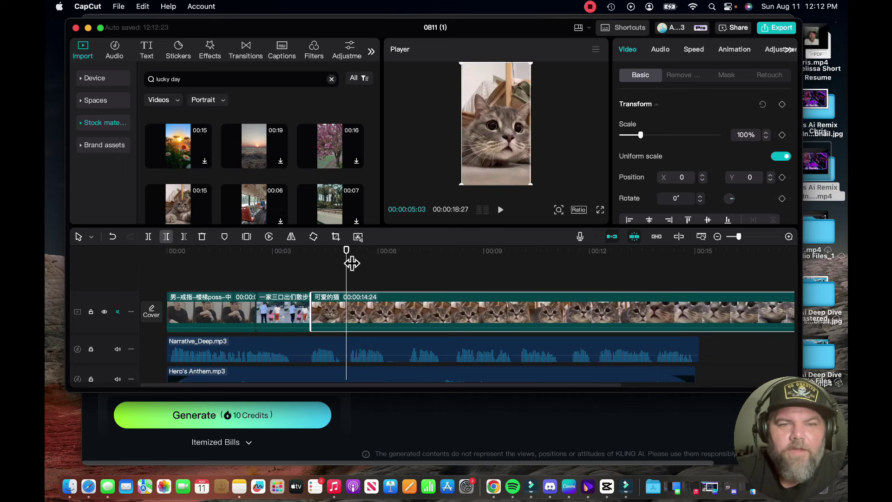
{"action": "key", "text": "super+b"}
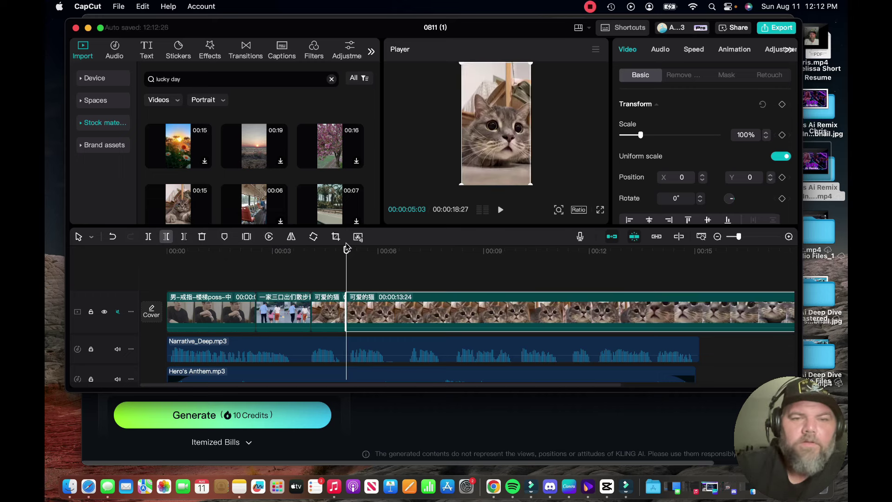
{"action": "key", "text": "Delete"}
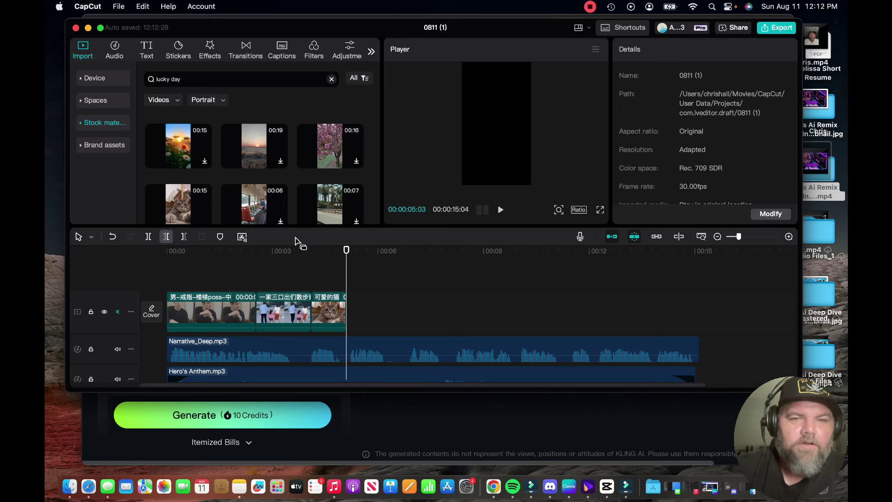
{"action": "left_click_drag", "start_coordinate": [346, 249], "coordinate": [124, 253]}
{"action": "key", "text": "space"}
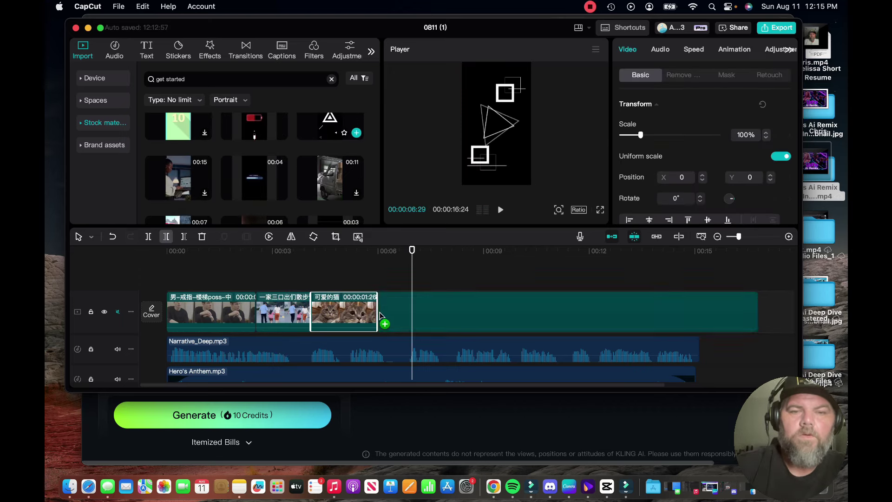
Trim the geometric-shapes clip at about 00:08 and play the edit from the start.
{"action": "left_click", "coordinate": [404, 315]}
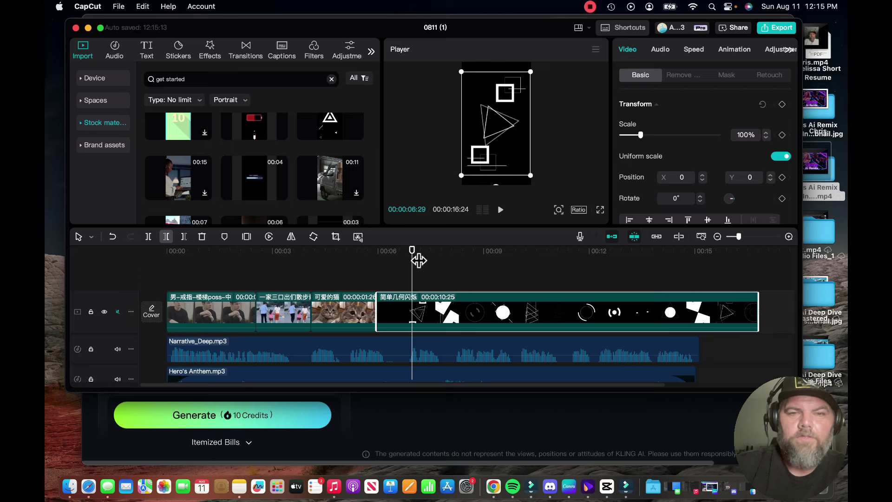
{"action": "key", "text": "w"}
{"action": "left_click", "coordinate": [168, 259]}
{"action": "key", "text": "space"}
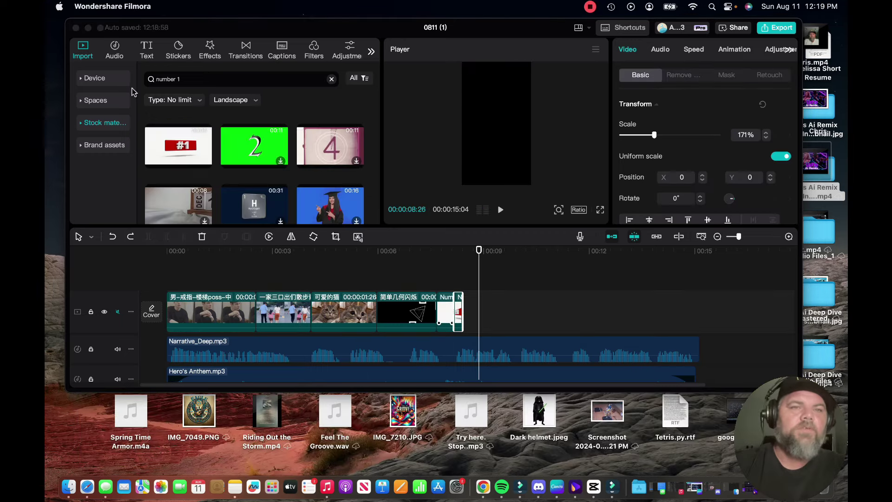
{"action": "left_click", "coordinate": [84, 50]}
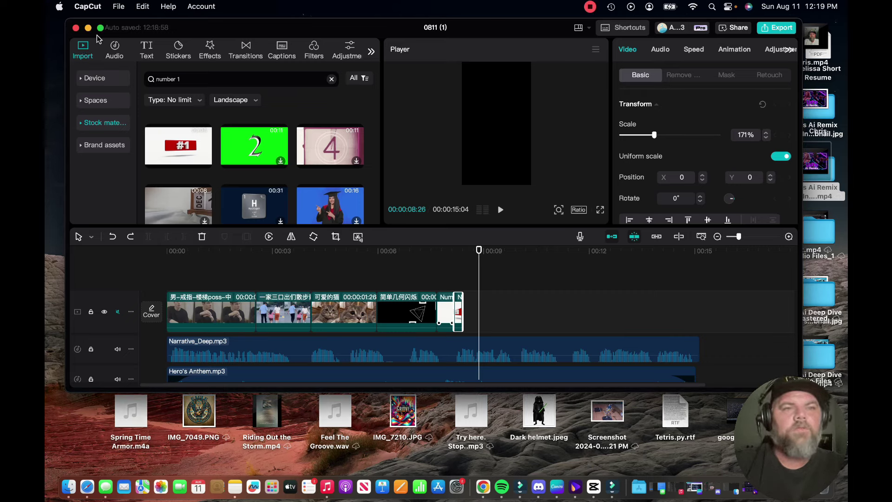
Import the sunset beach photo from Downloads into the media bin.
{"action": "left_click", "coordinate": [88, 76]}
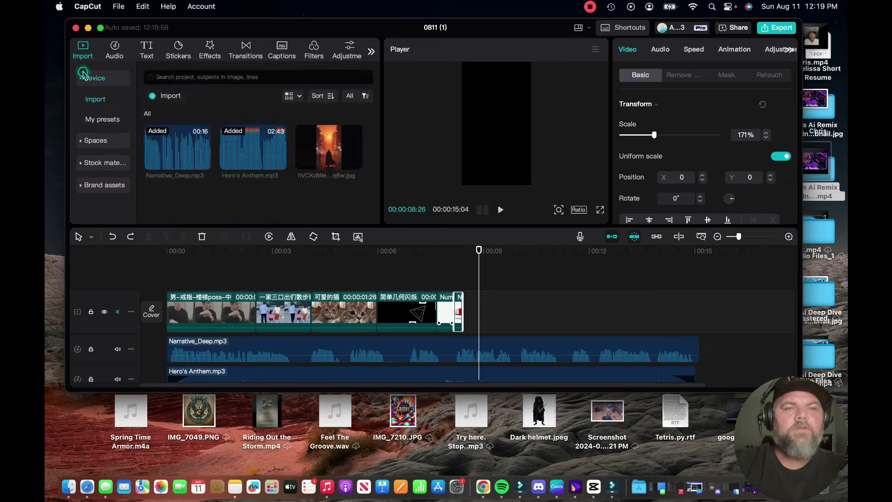
{"action": "left_click", "coordinate": [153, 96]}
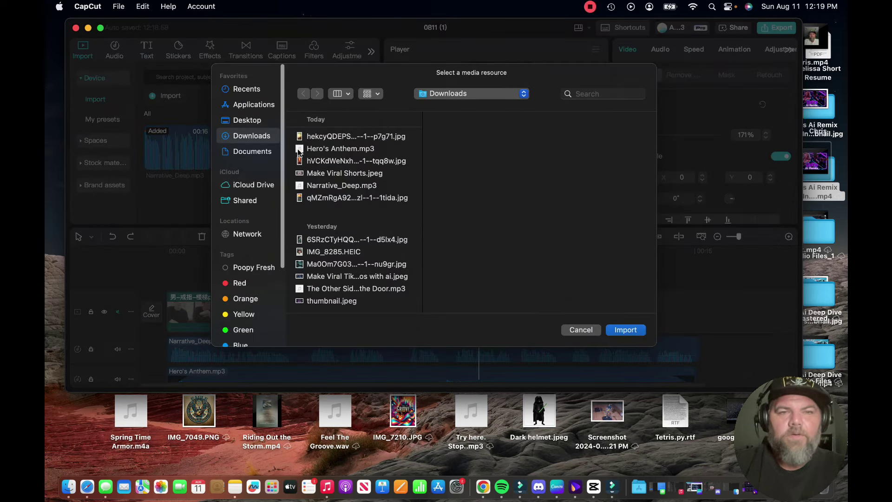
{"action": "left_click", "coordinate": [322, 199]}
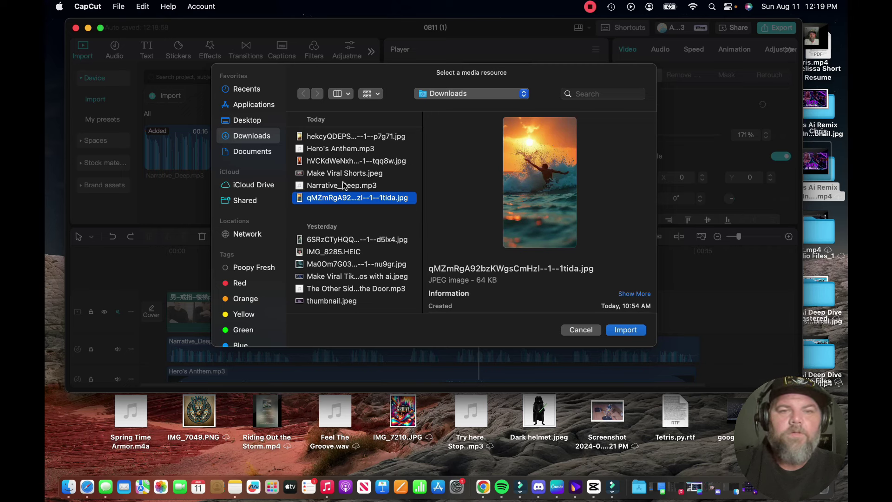
{"action": "left_click", "coordinate": [358, 138]}
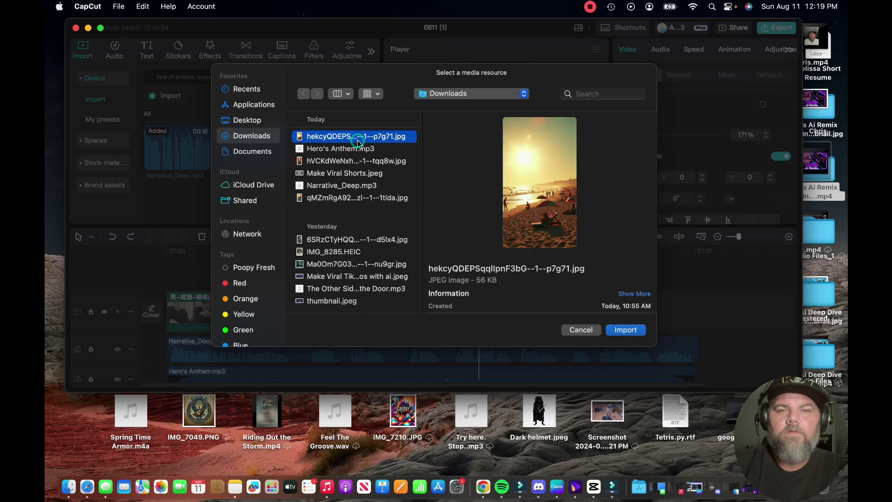
{"action": "left_click", "coordinate": [626, 331]}
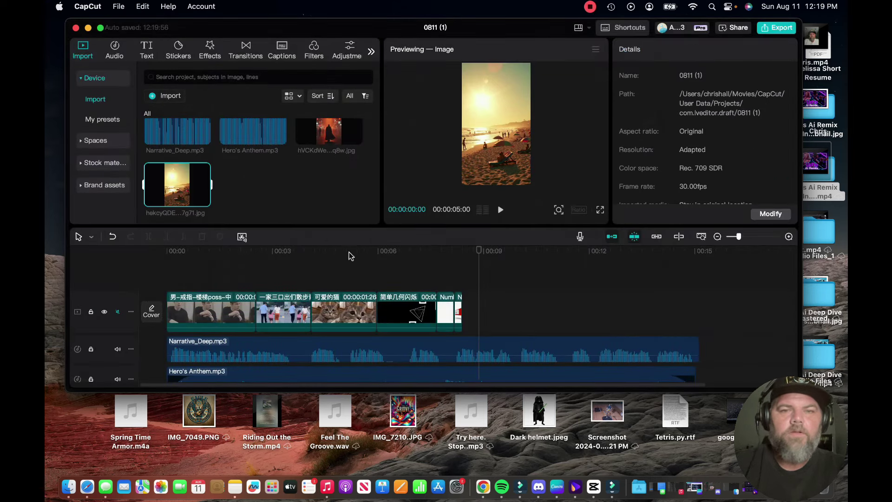
Import the surfer photo from Downloads into the media bin.
{"action": "left_click", "coordinate": [155, 96]}
{"action": "left_click", "coordinate": [343, 198]}
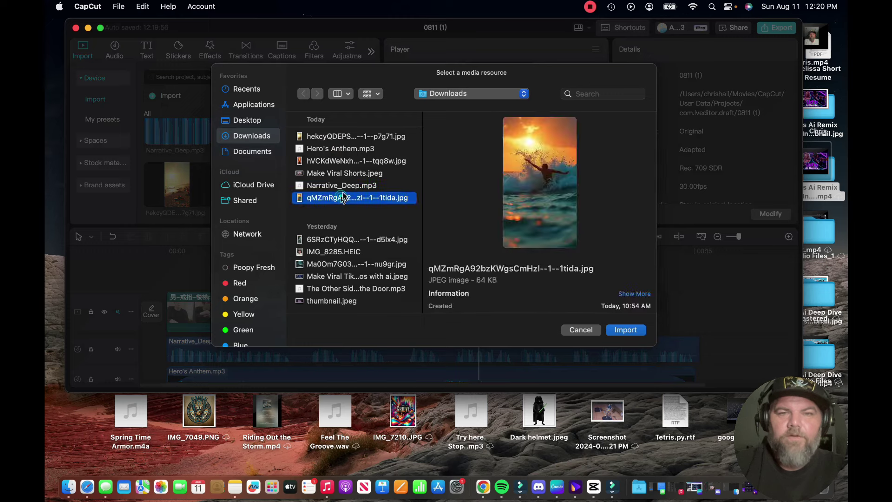
{"action": "left_click", "coordinate": [625, 329]}
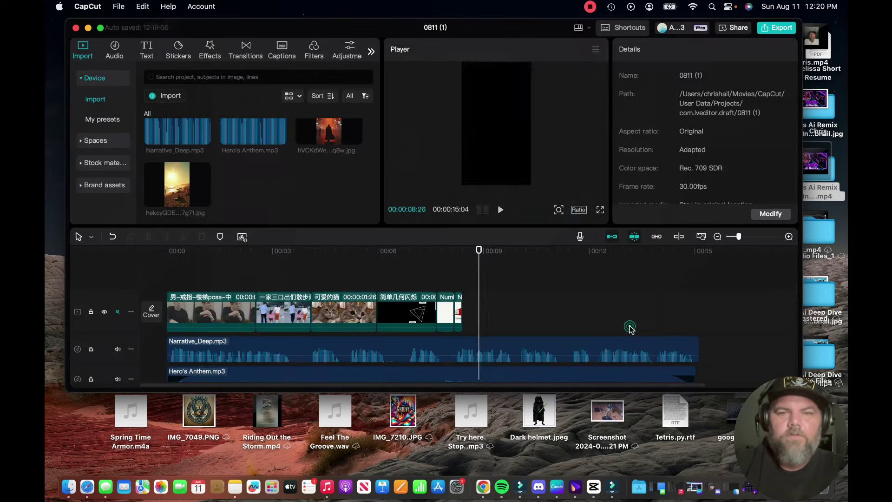
{"action": "left_click", "coordinate": [84, 162]}
Append the aerial drone beach clip to the main track and play the new footage.
{"action": "left_click_drag", "start_coordinate": [253, 145], "coordinate": [466, 312]}
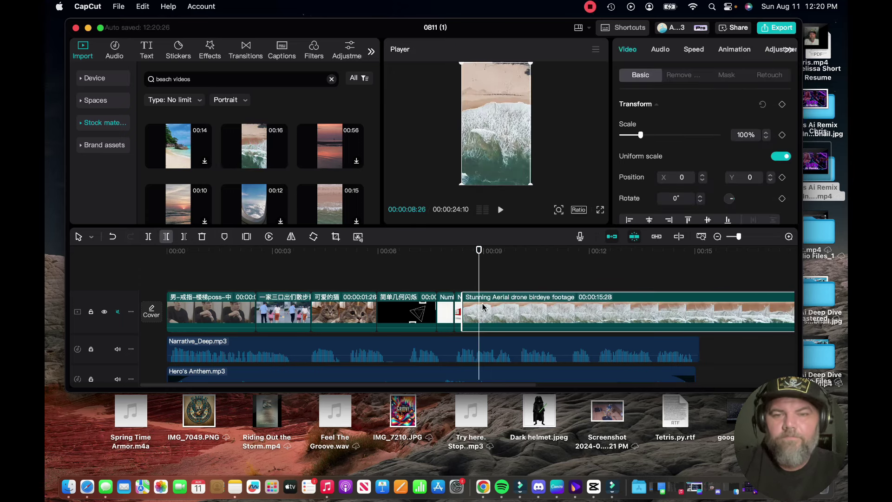
{"action": "left_click", "coordinate": [437, 252]}
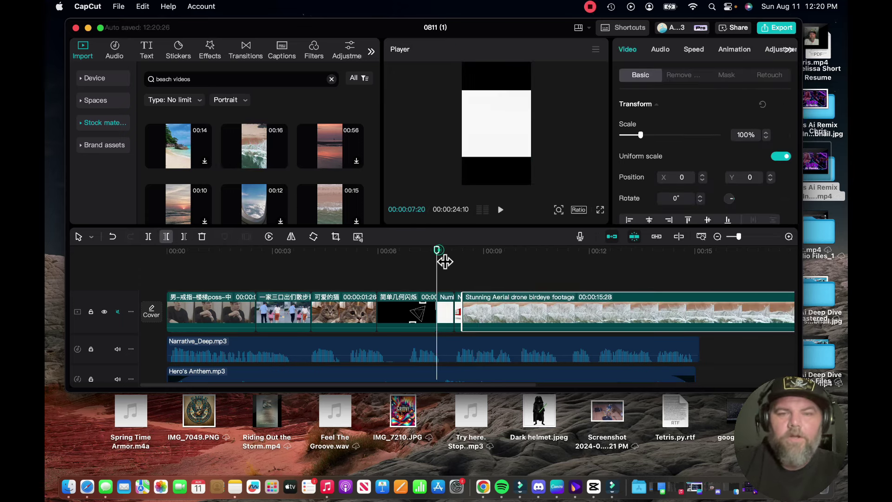
{"action": "left_click", "coordinate": [397, 251]}
{"action": "key", "text": "space"}
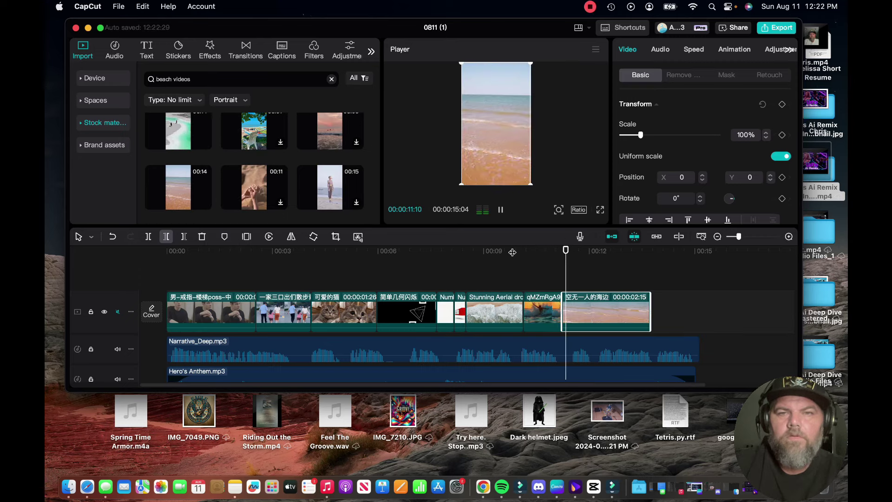
{"action": "key", "text": "space"}
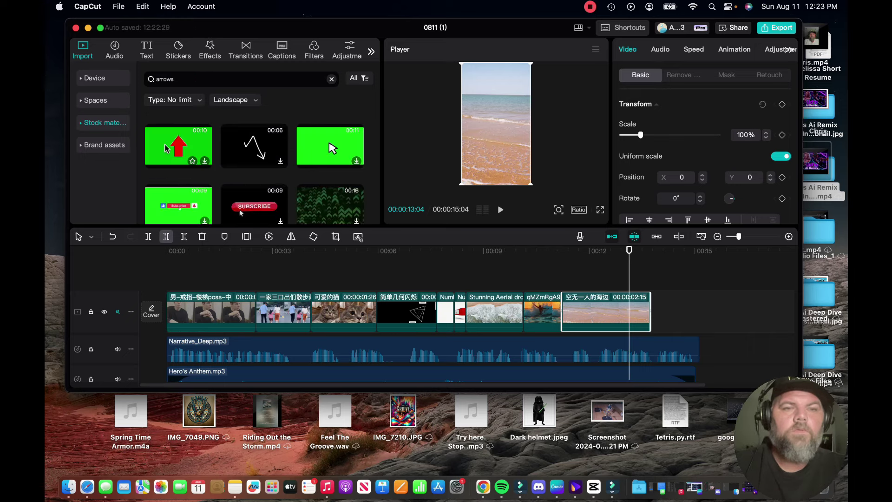
Overlay the red arrow green-screen clip above the final beach shot, rotated -90°.
{"action": "left_click", "coordinate": [166, 149]}
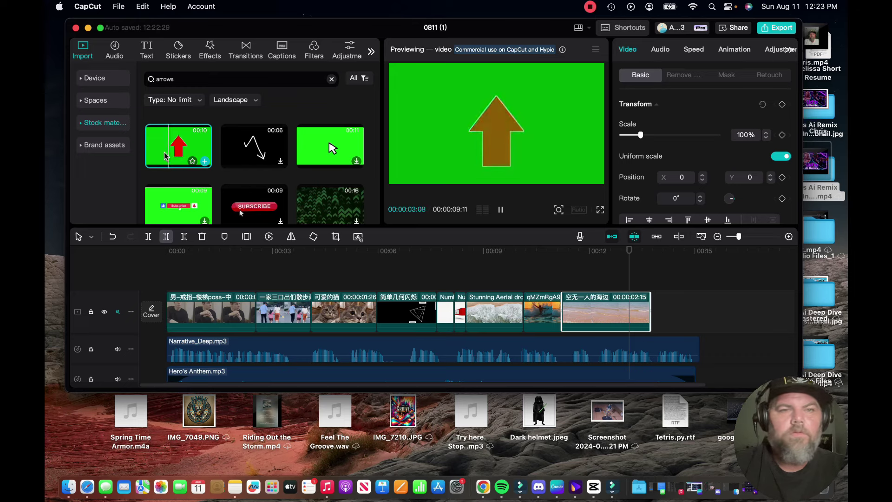
{"action": "left_click_drag", "start_coordinate": [204, 153], "coordinate": [557, 268]}
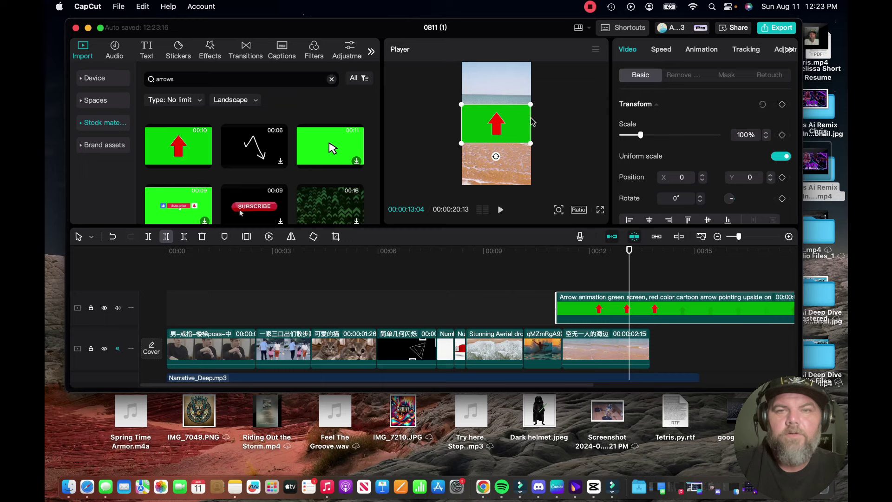
{"action": "left_click_drag", "start_coordinate": [495, 157], "coordinate": [530, 131]}
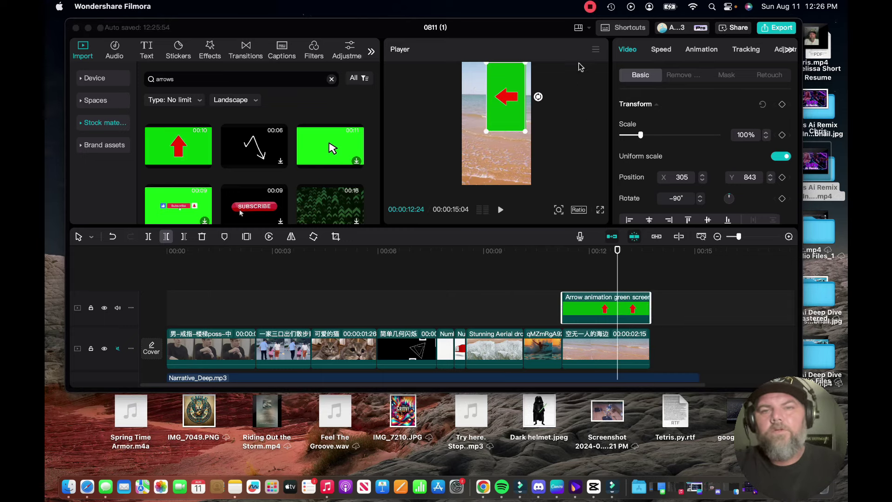
Key out the arrow overlay's green background with Chroma key and play the video to check it.
{"action": "left_click", "coordinate": [684, 75]}
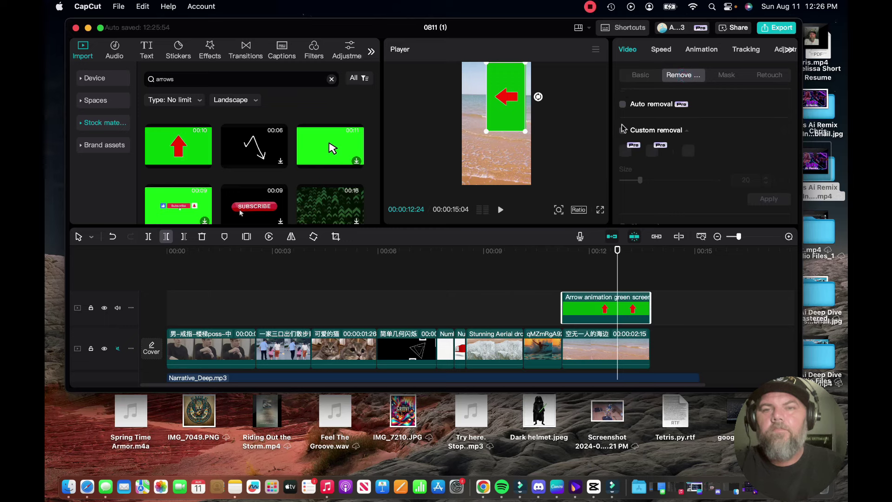
{"action": "scroll", "coordinate": [646, 138], "scroll_direction": "down", "scroll_amount": 3}
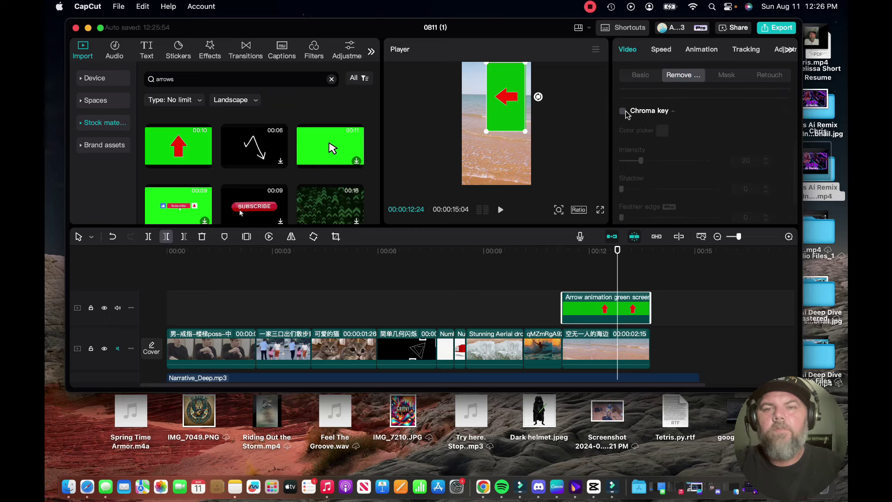
{"action": "left_click", "coordinate": [623, 111]}
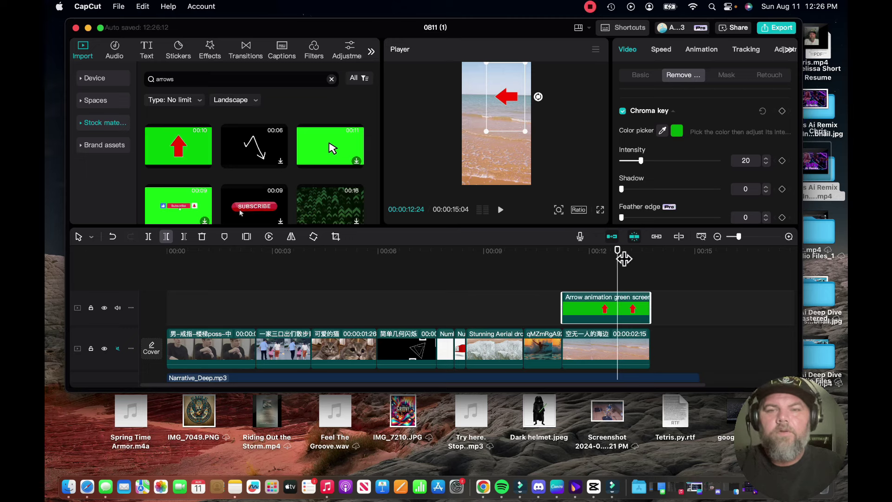
{"action": "left_click_drag", "start_coordinate": [623, 257], "coordinate": [556, 254]}
{"action": "key", "text": "space"}
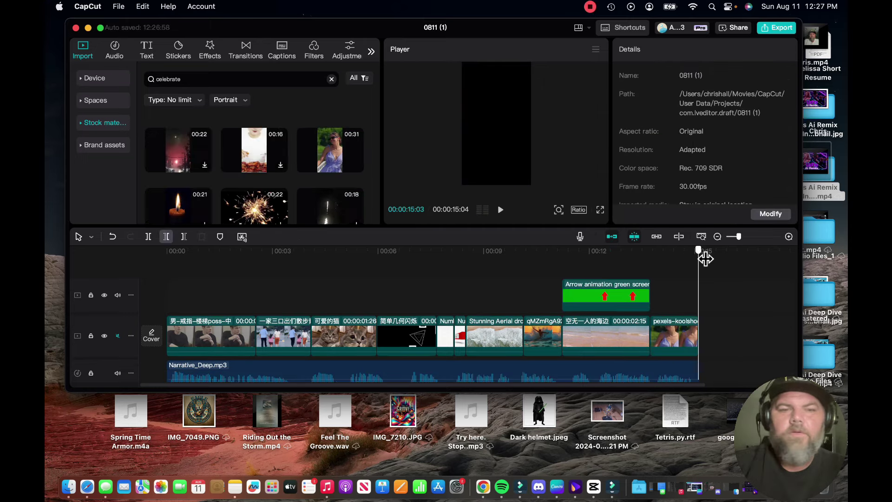
{"action": "key", "text": "space"}
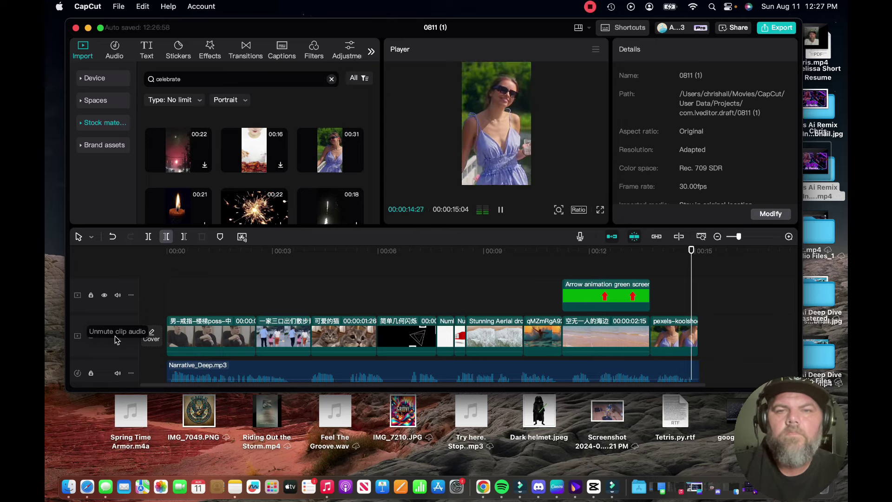
{"action": "left_click", "coordinate": [100, 78]}
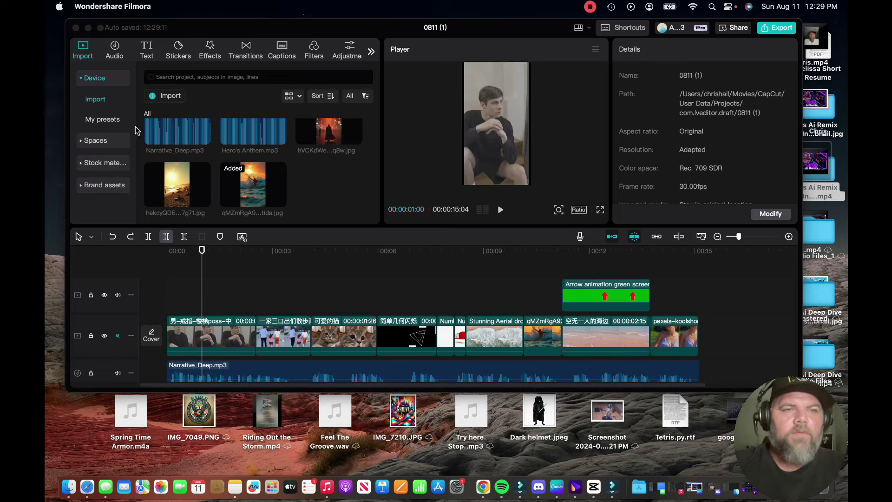
Apply the TURN YOUR TEXT INTO caption template and auto-generate captions from the narration.
{"action": "left_click", "coordinate": [282, 48]}
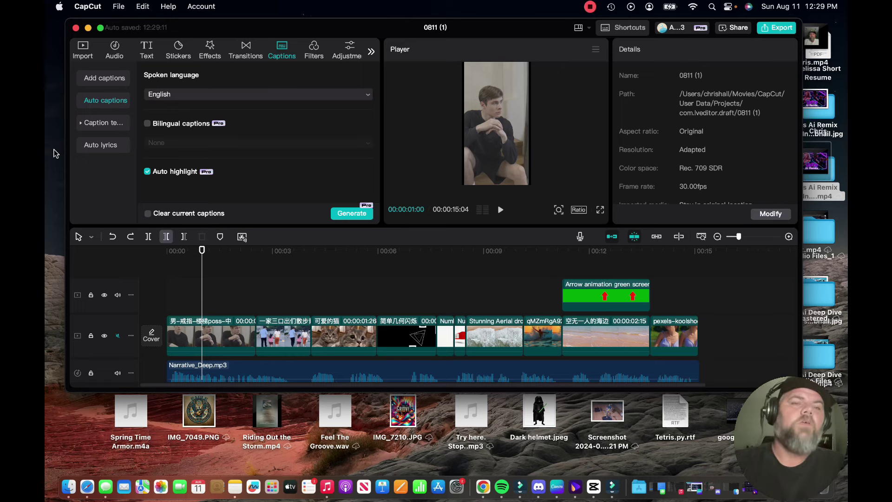
{"action": "left_click", "coordinate": [81, 123]}
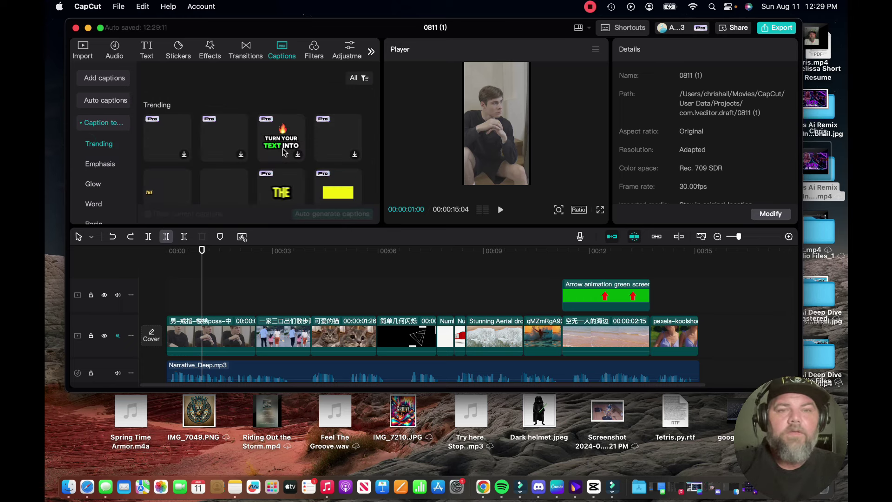
{"action": "scroll", "coordinate": [282, 150], "scroll_direction": "down", "scroll_amount": 1}
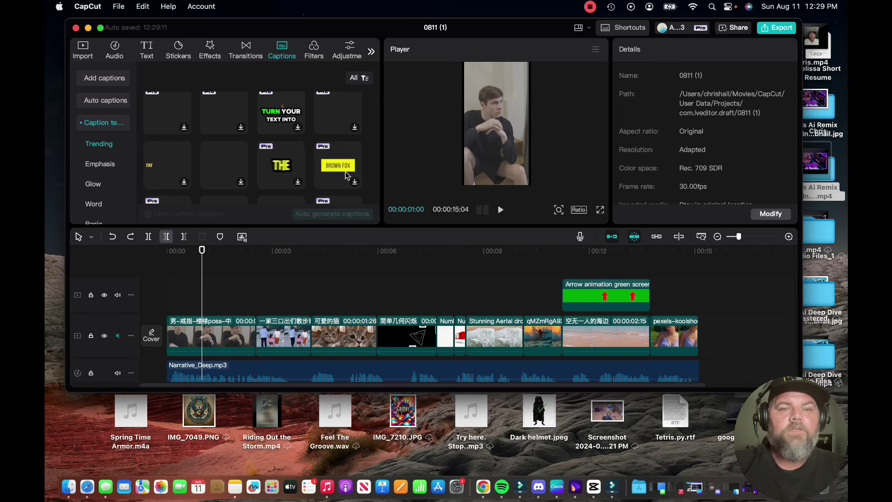
{"action": "left_click", "coordinate": [281, 111]}
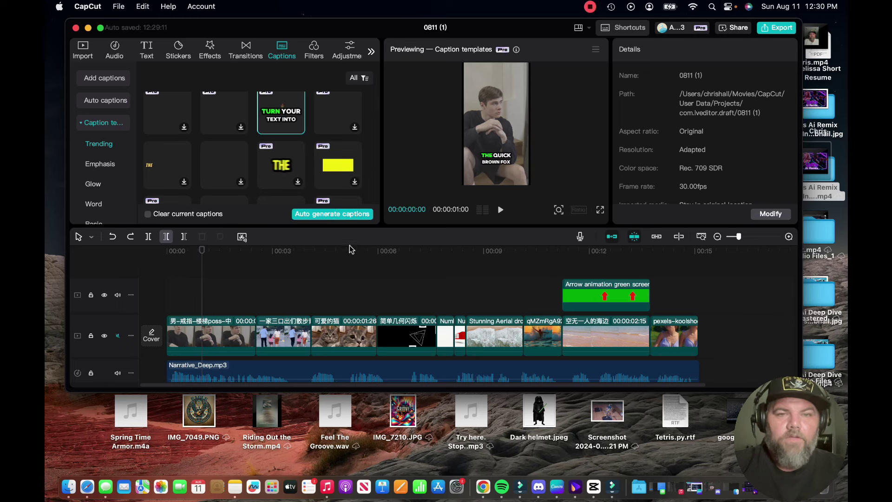
{"action": "left_click", "coordinate": [355, 214]}
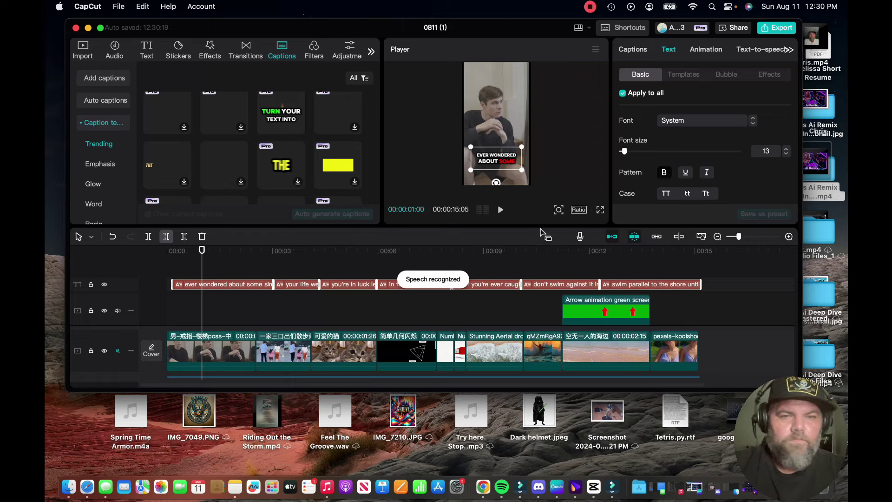
Rewind to the start and play the captioned video in full-screen preview.
{"action": "left_click_drag", "start_coordinate": [203, 258], "coordinate": [166, 258]}
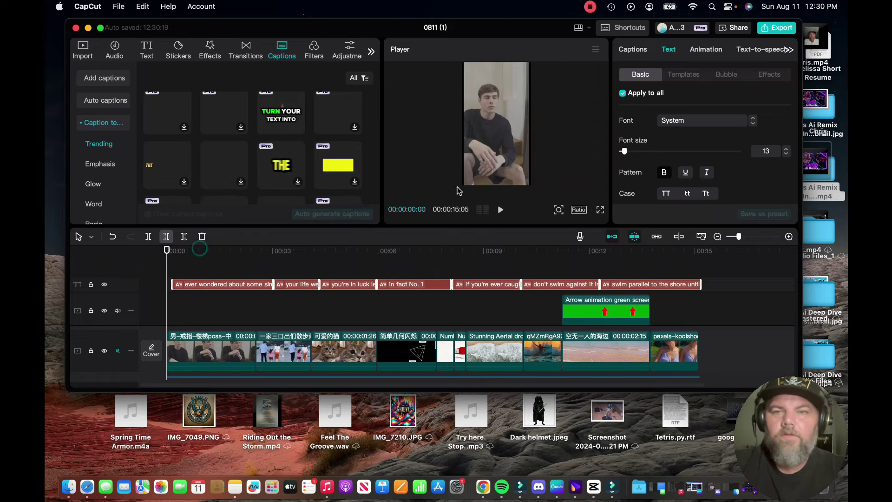
{"action": "left_click", "coordinate": [600, 210]}
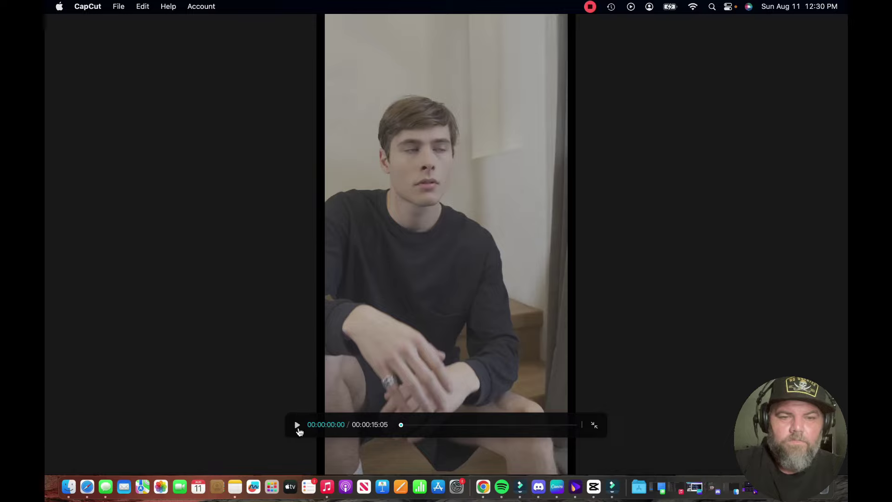
{"action": "left_click", "coordinate": [298, 429]}
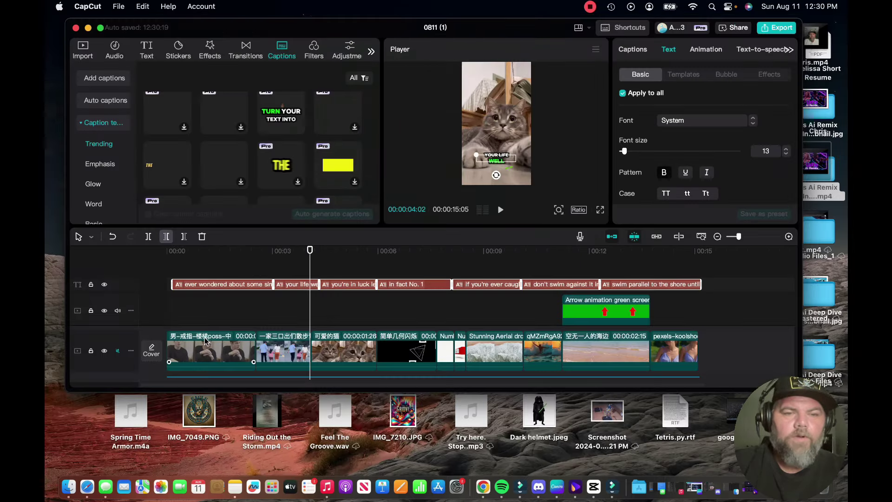
Give the surfer clip an Unfold entrance, then a wave combo animation.
{"action": "left_click", "coordinate": [198, 352]}
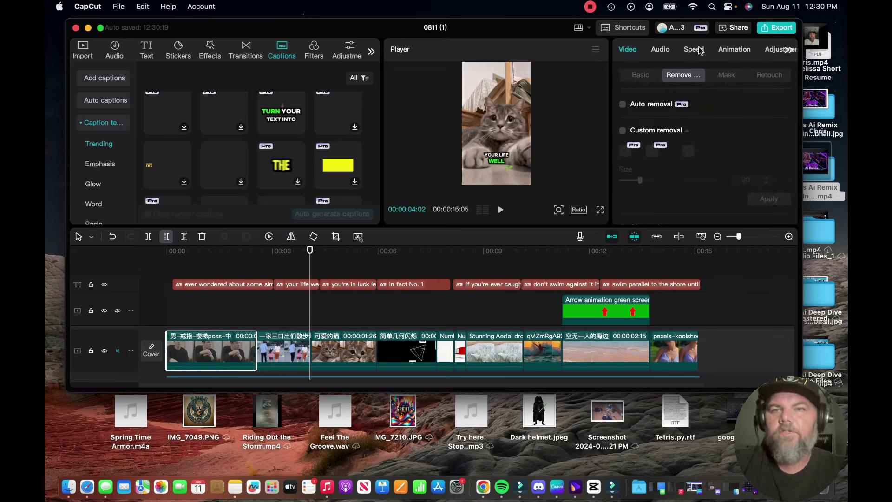
{"action": "left_click", "coordinate": [734, 50]}
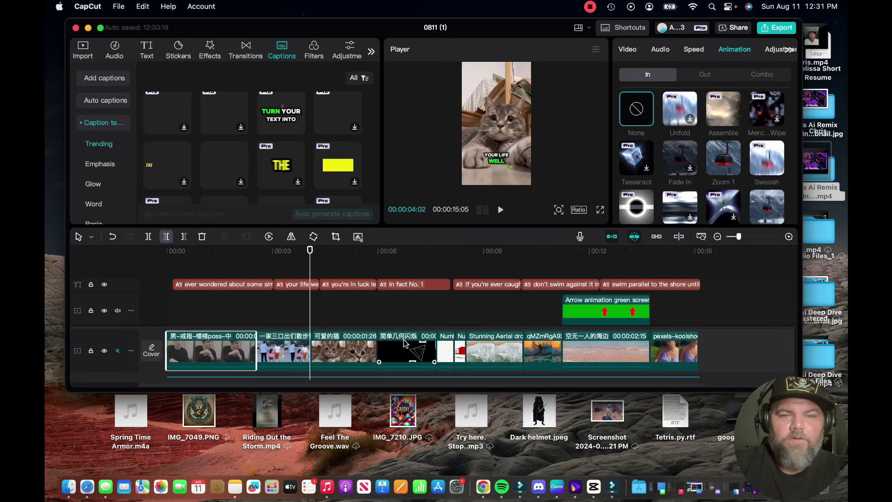
{"action": "left_click", "coordinate": [544, 350]}
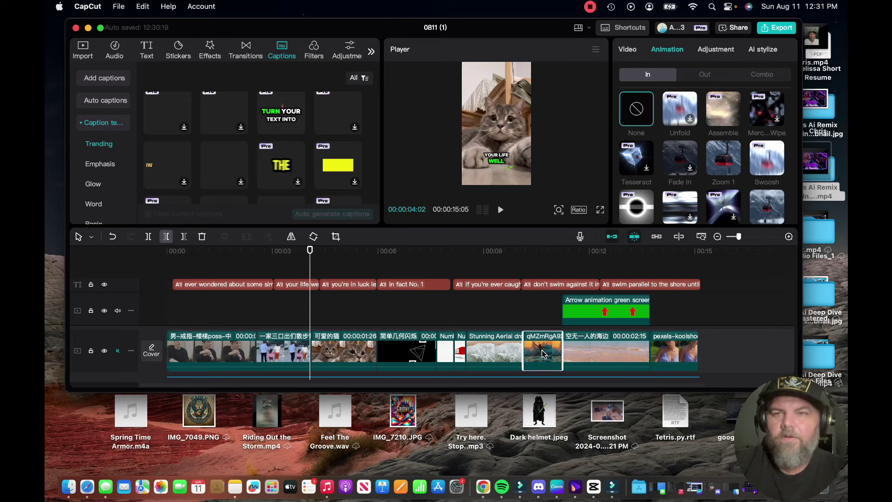
{"action": "left_click", "coordinate": [679, 109]}
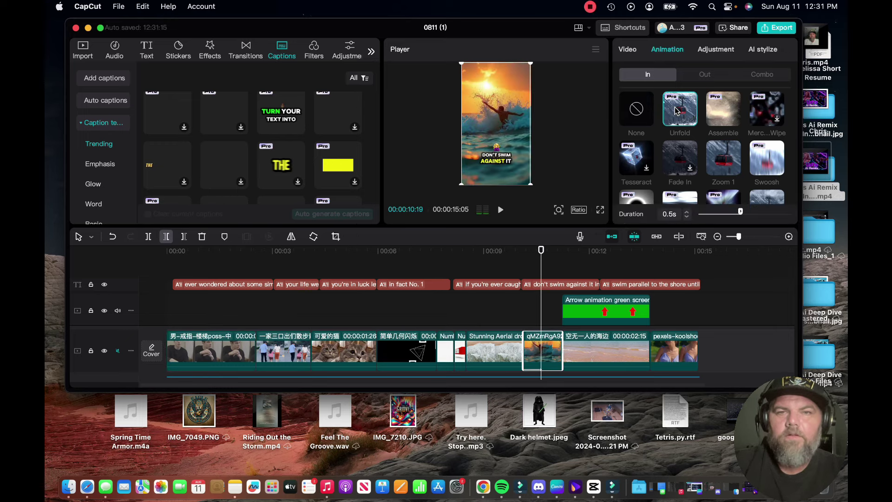
{"action": "left_click", "coordinate": [761, 77]}
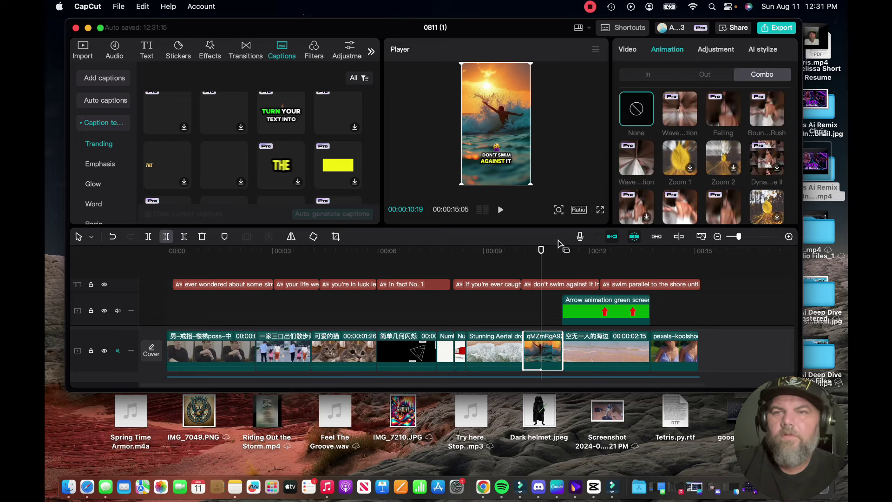
{"action": "left_click", "coordinate": [685, 113]}
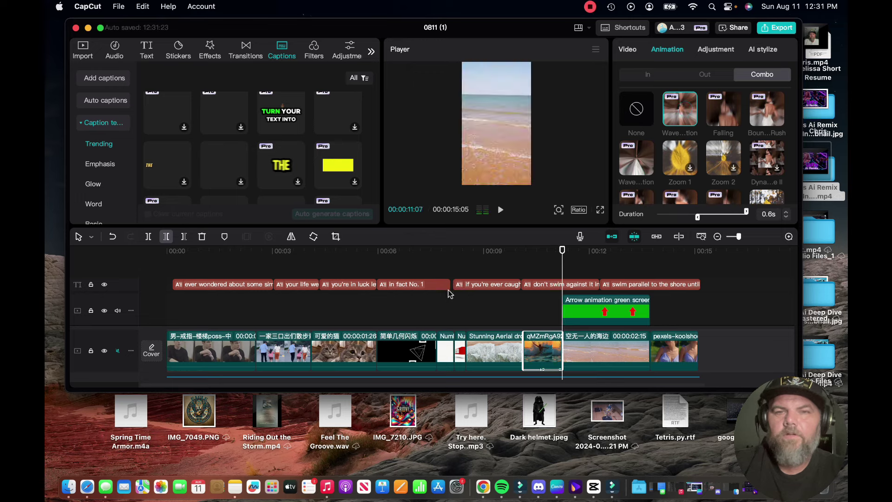
Preview the surfer clip's animation and switch it to Falling, replaying from about 00:09.
{"action": "left_click", "coordinate": [522, 254]}
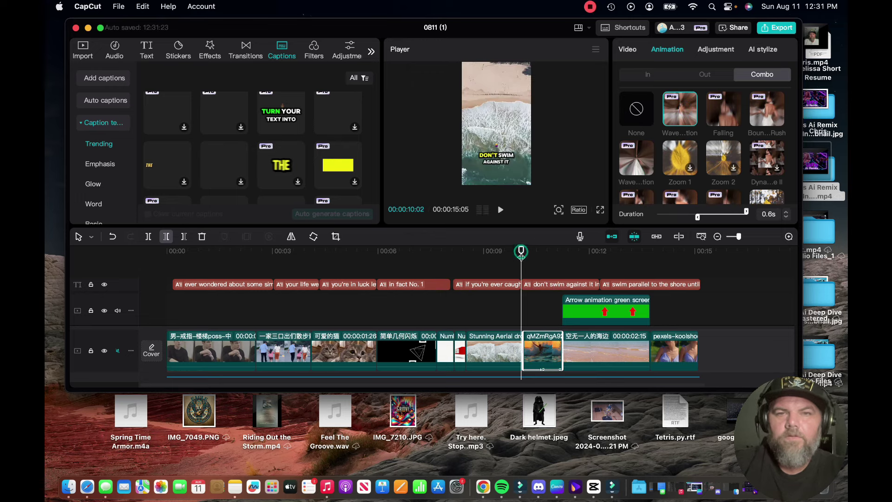
{"action": "left_click", "coordinate": [498, 252]}
{"action": "key", "text": "space"}
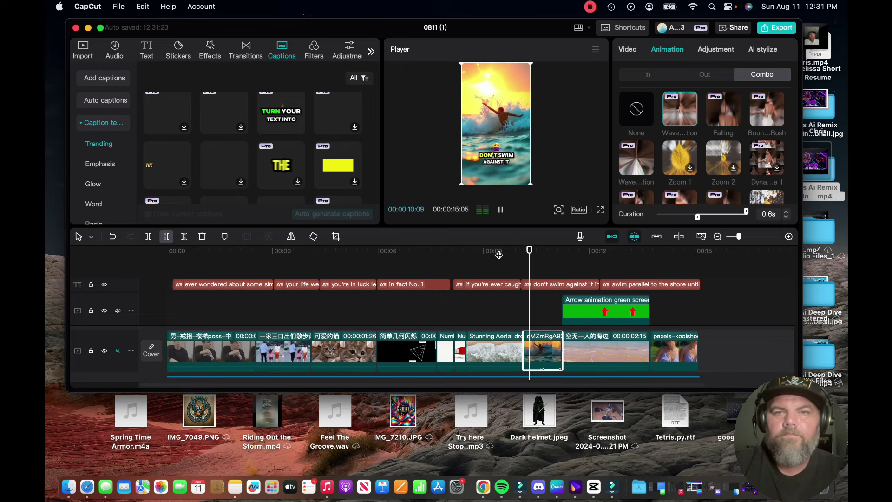
{"action": "key", "text": "space"}
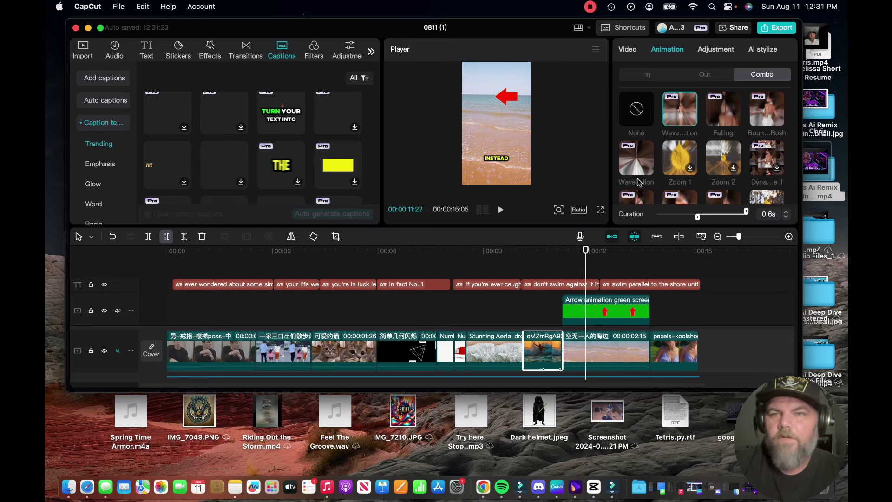
{"action": "left_click", "coordinate": [718, 119]}
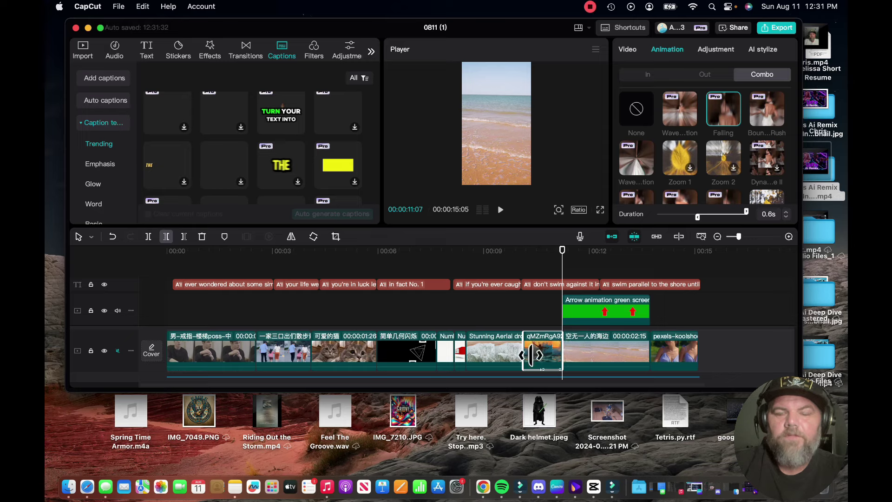
{"action": "left_click", "coordinate": [479, 253]}
{"action": "key", "text": "space"}
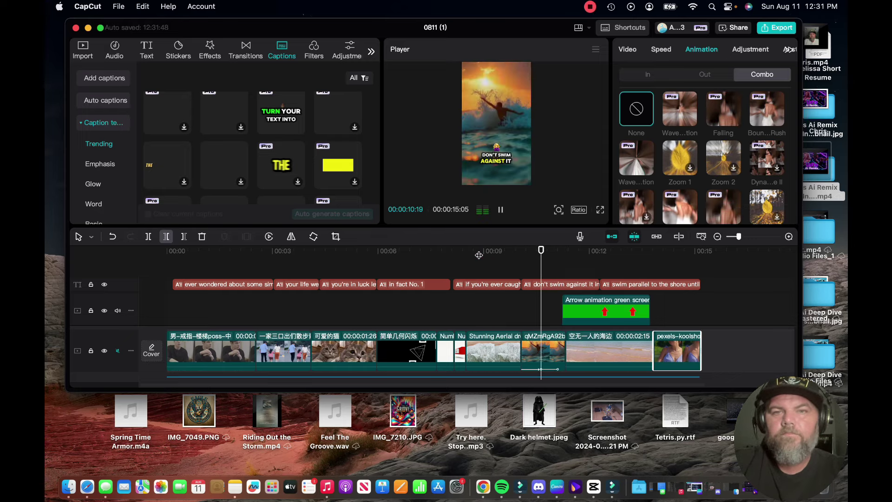
{"action": "key", "text": "space"}
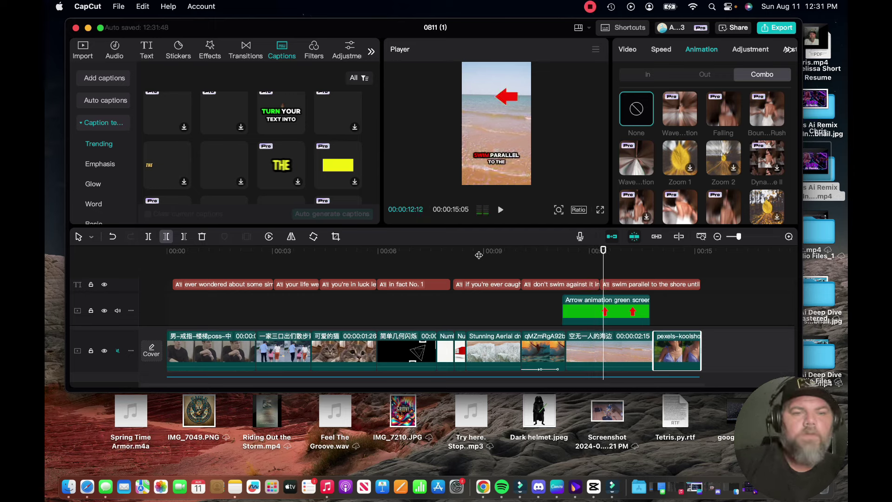
Add a combo animation to the first clip and Sway In to the second, then rewind.
{"action": "left_click", "coordinate": [228, 350]}
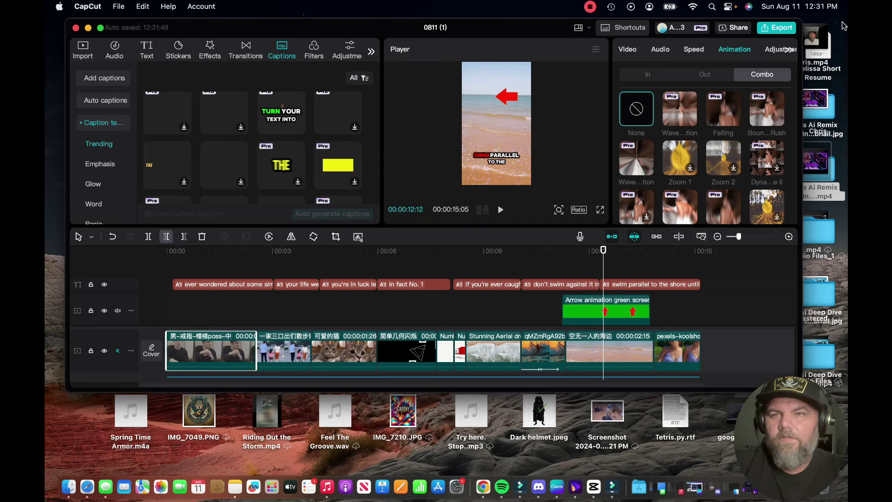
{"action": "scroll", "coordinate": [678, 158], "scroll_direction": "down", "scroll_amount": 2}
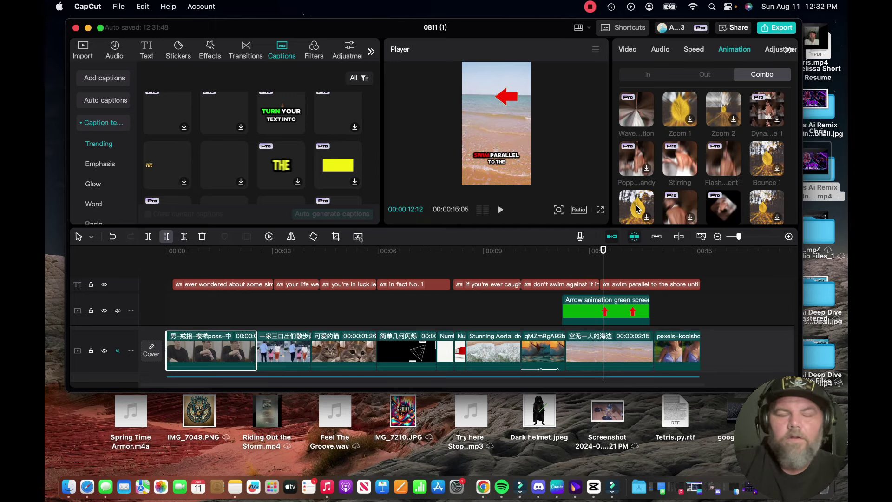
{"action": "left_click", "coordinate": [636, 208]}
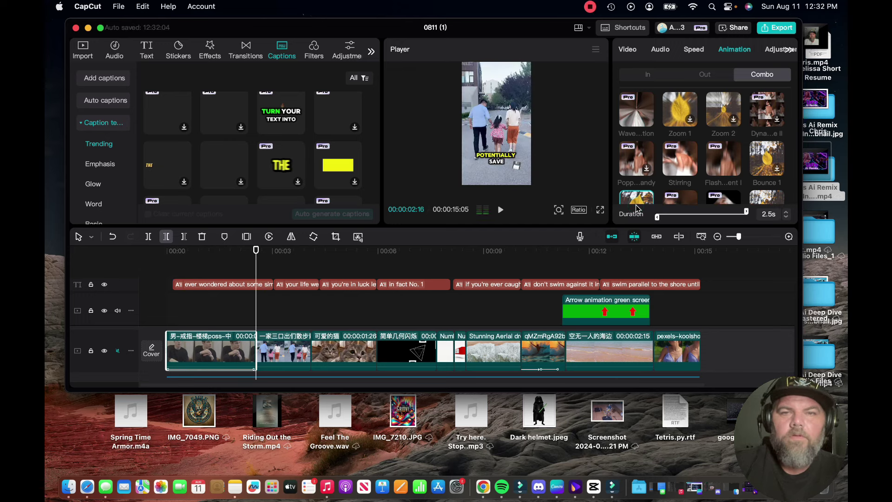
{"action": "left_click", "coordinate": [299, 350]}
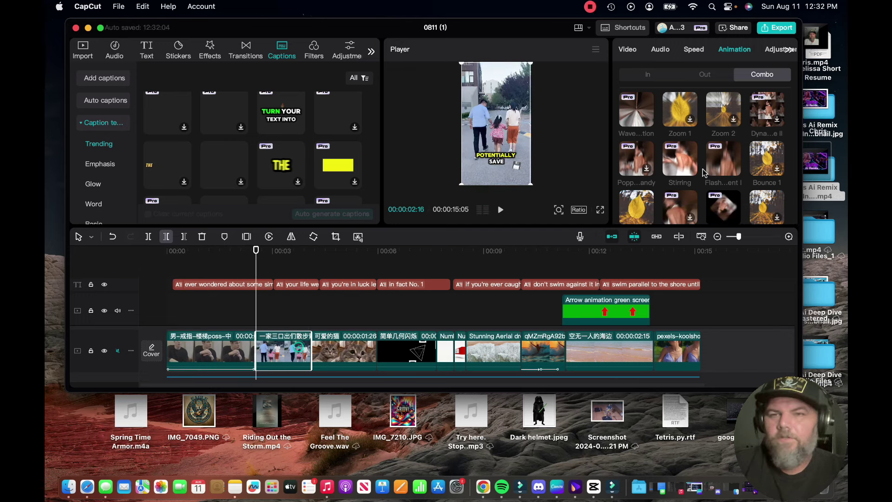
{"action": "scroll", "coordinate": [725, 158], "scroll_direction": "down", "scroll_amount": 3}
{"action": "left_click", "coordinate": [680, 169]}
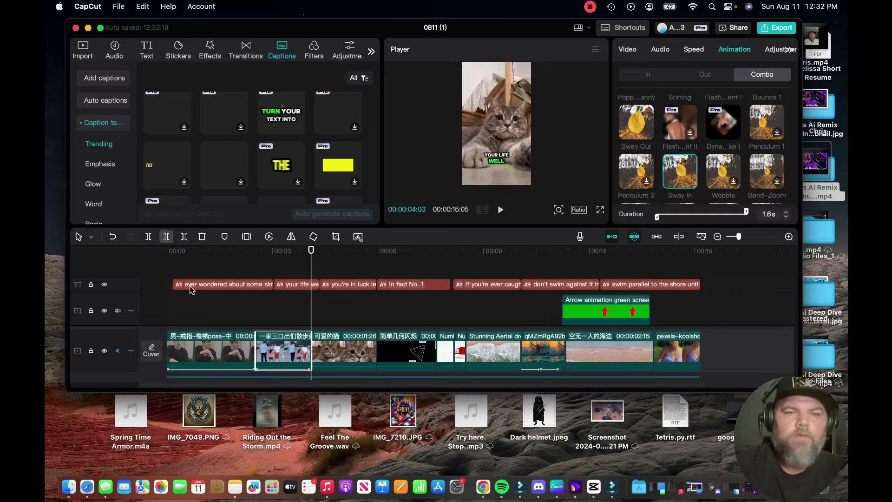
{"action": "left_click_drag", "start_coordinate": [320, 257], "coordinate": [174, 260]}
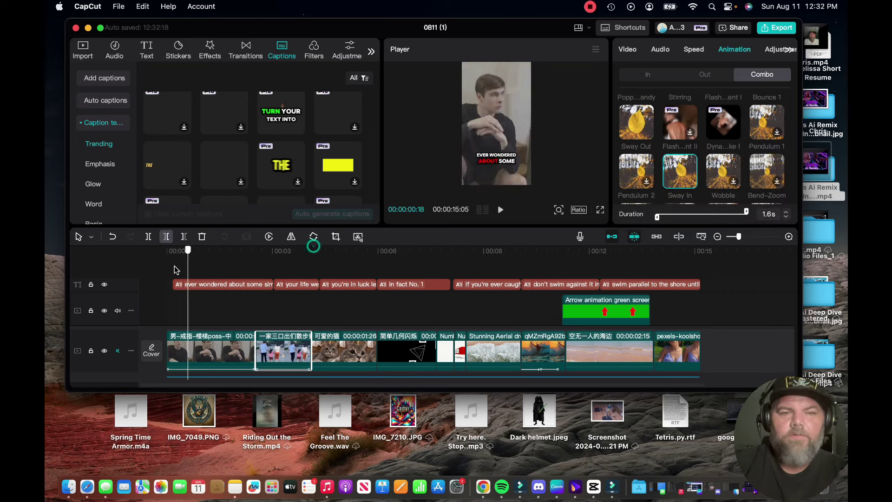
Play the finished short in full-screen preview, then exit full screen.
{"action": "left_click", "coordinate": [601, 210]}
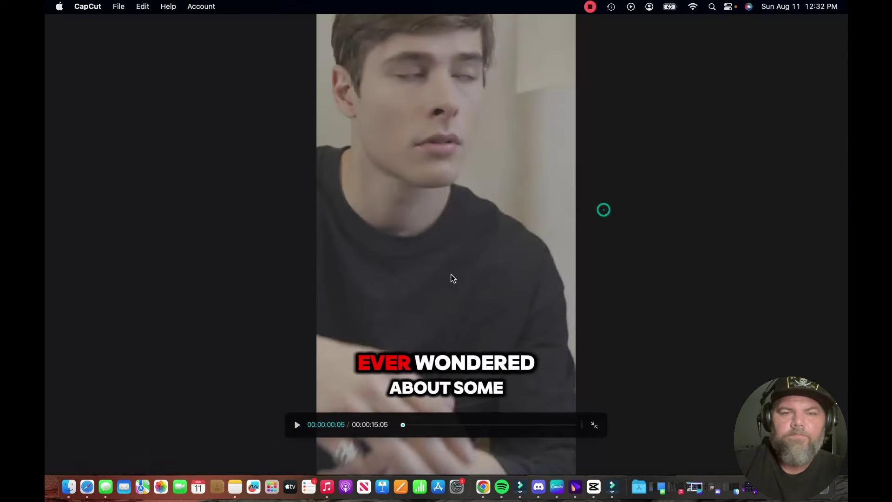
{"action": "left_click", "coordinate": [298, 426]}
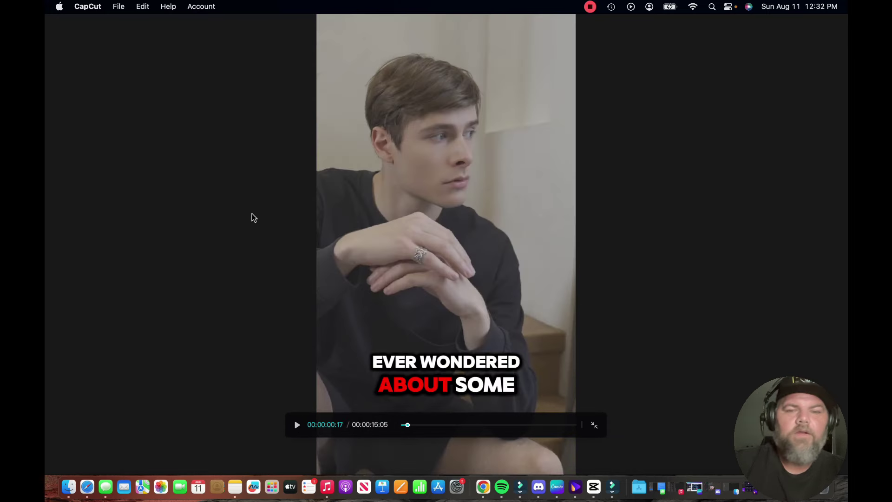
{"action": "left_click", "coordinate": [594, 421]}
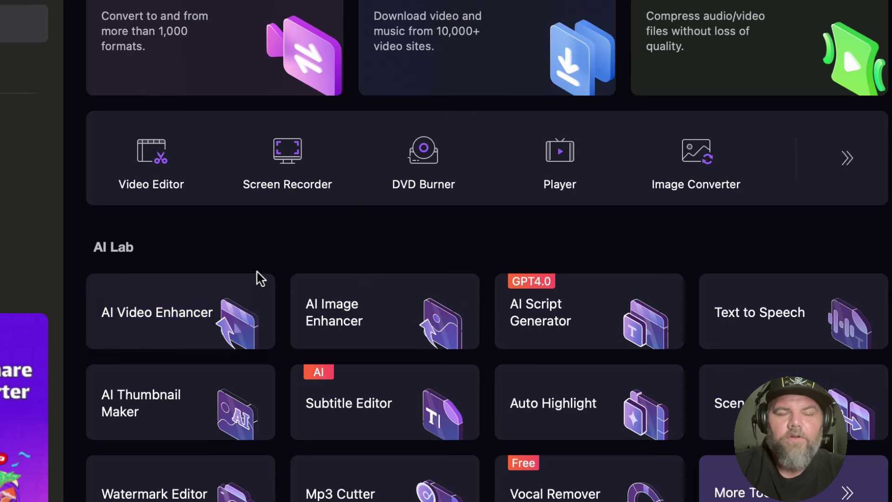
Open the AI Video Enhancer, keeping VideoEnhance as the save location.
{"action": "left_click", "coordinate": [183, 299]}
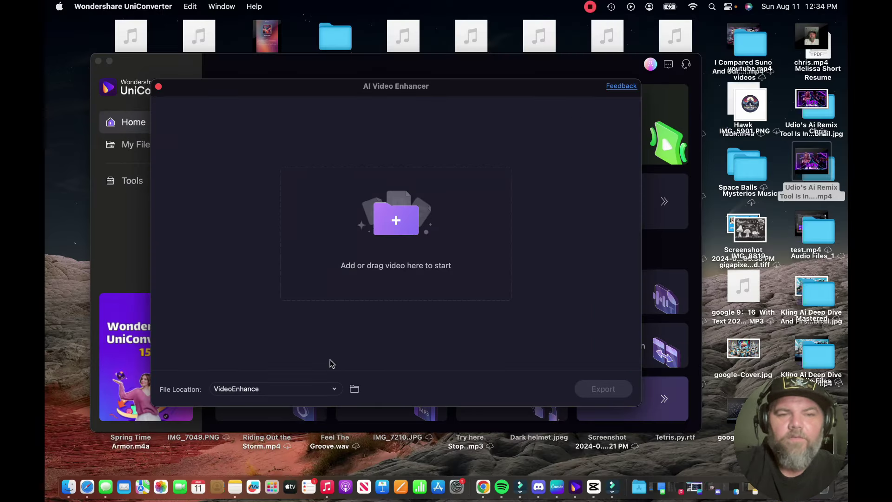
{"action": "left_click", "coordinate": [328, 390]}
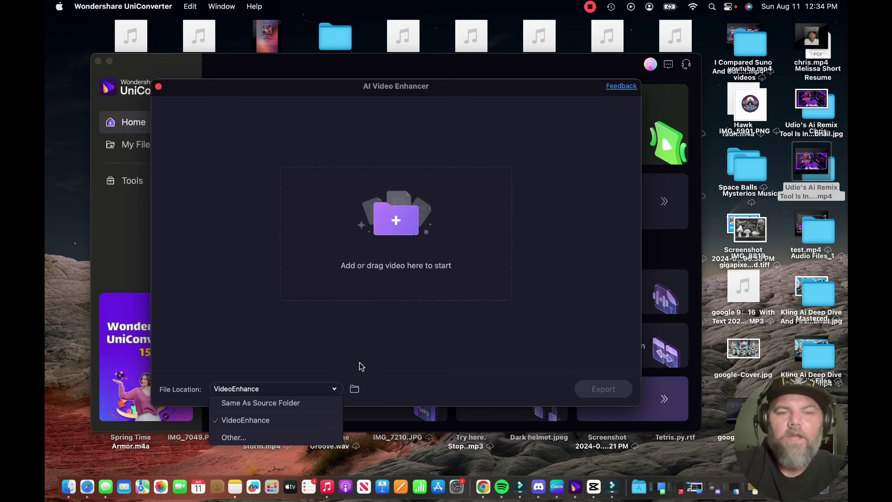
{"action": "left_click", "coordinate": [415, 379]}
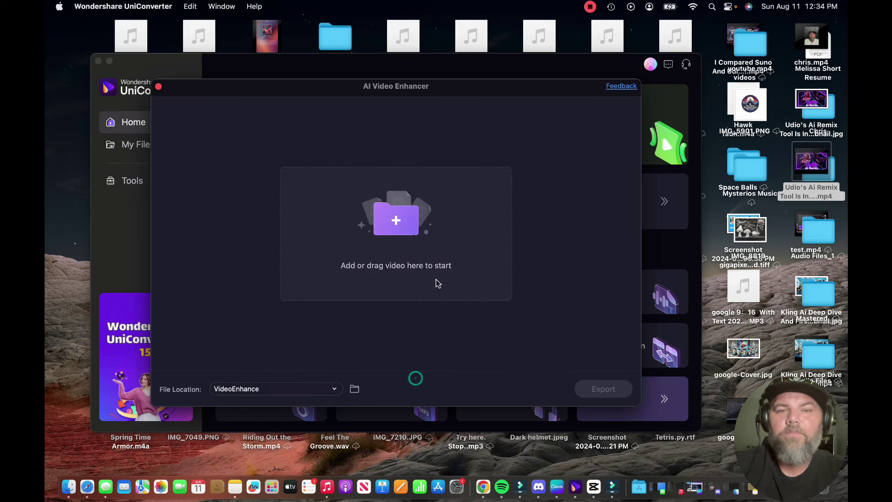
Load Facts to save a life.mp4 and choose the AI Upscaler at 2X (2160*3840).
{"action": "left_click", "coordinate": [396, 224]}
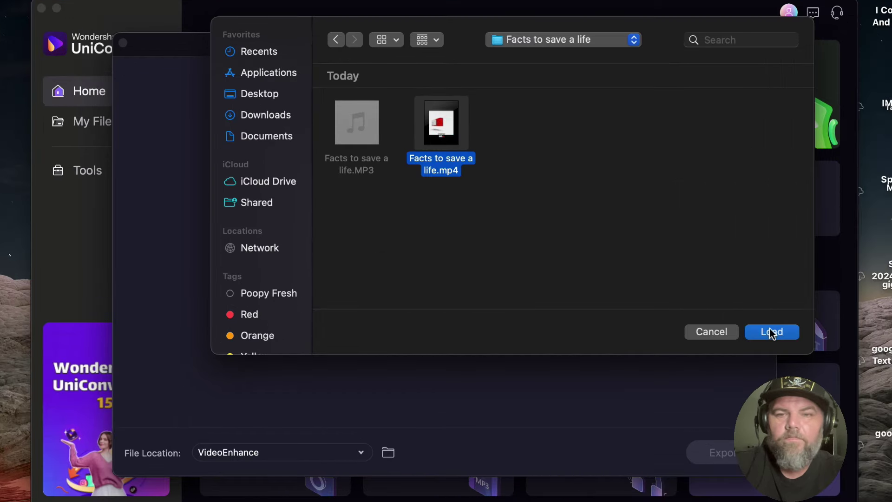
{"action": "left_click", "coordinate": [771, 331]}
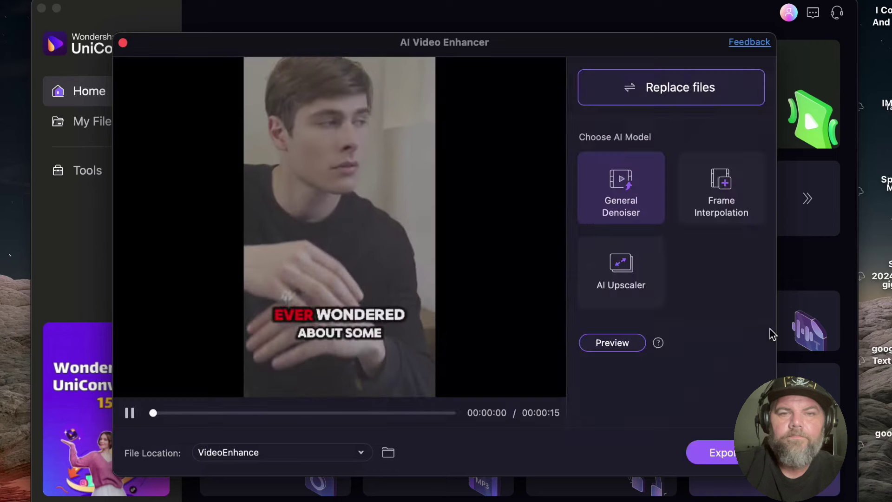
{"action": "left_click", "coordinate": [129, 411]}
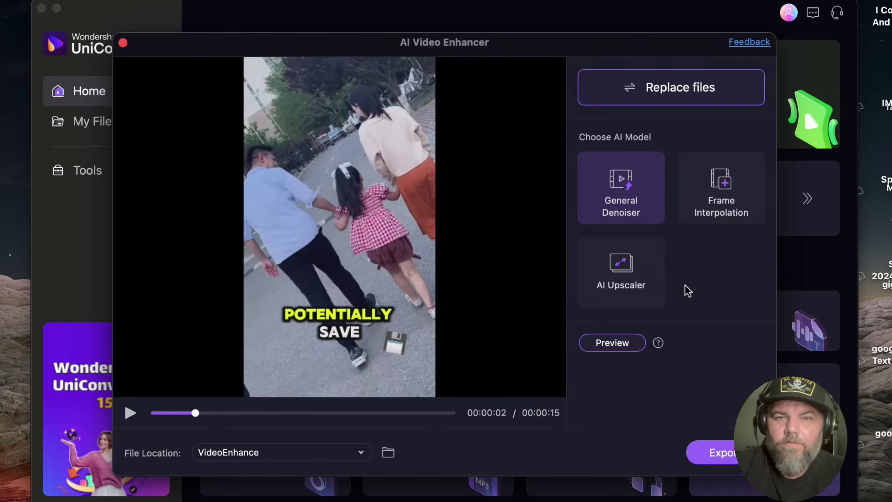
{"action": "left_click", "coordinate": [624, 273]}
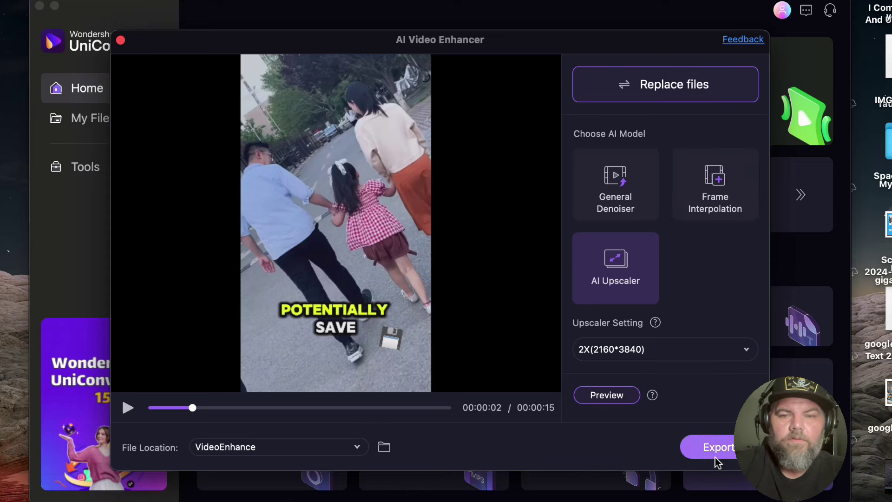
Export the 2X upscaled video and open the enhanced result for comparison.
{"action": "left_click", "coordinate": [725, 448]}
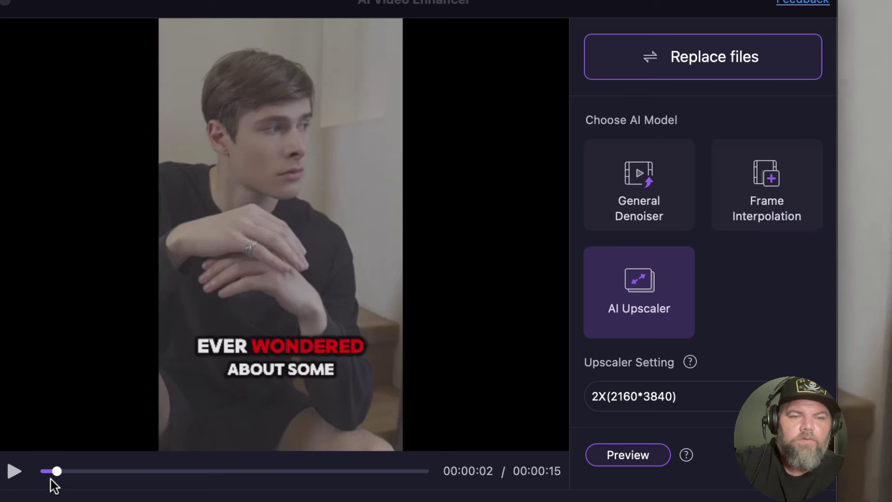
{"action": "left_click_drag", "start_coordinate": [55, 471], "coordinate": [126, 470]}
{"action": "key", "text": "space"}
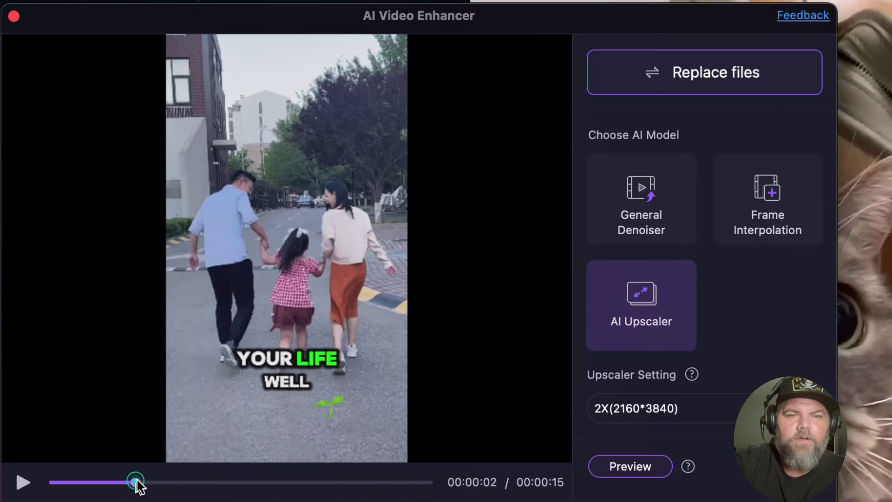
Compare the enhanced video against the original at the cat clip, then close it.
{"action": "left_click_drag", "start_coordinate": [136, 484], "coordinate": [177, 483]}
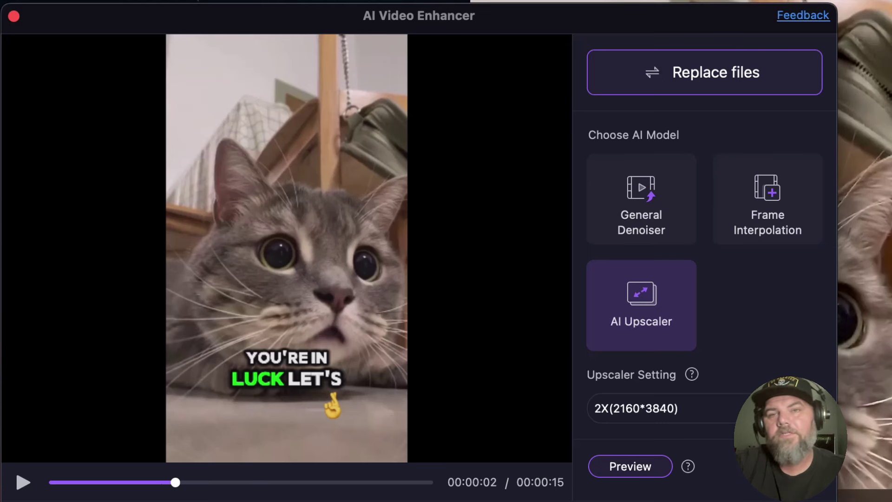
{"action": "key", "text": "super+Tab"}
{"action": "mouse_move", "coordinate": [566, 500]}
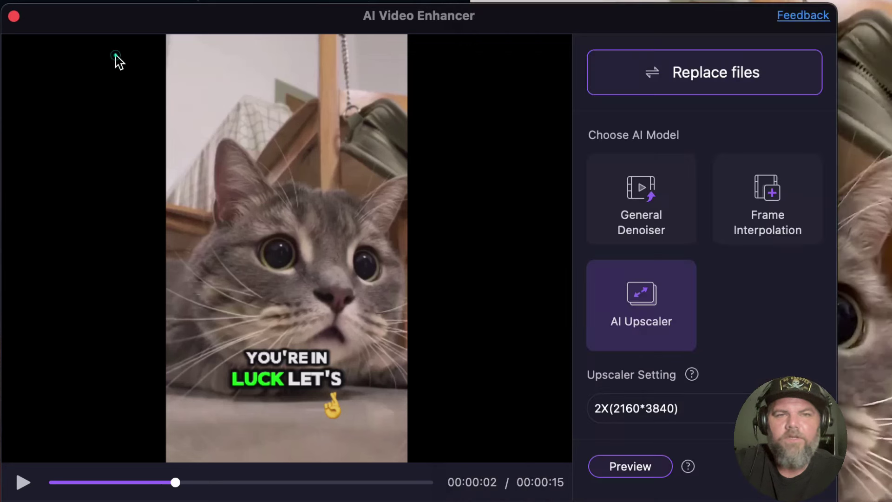
{"action": "left_click", "coordinate": [116, 59]}
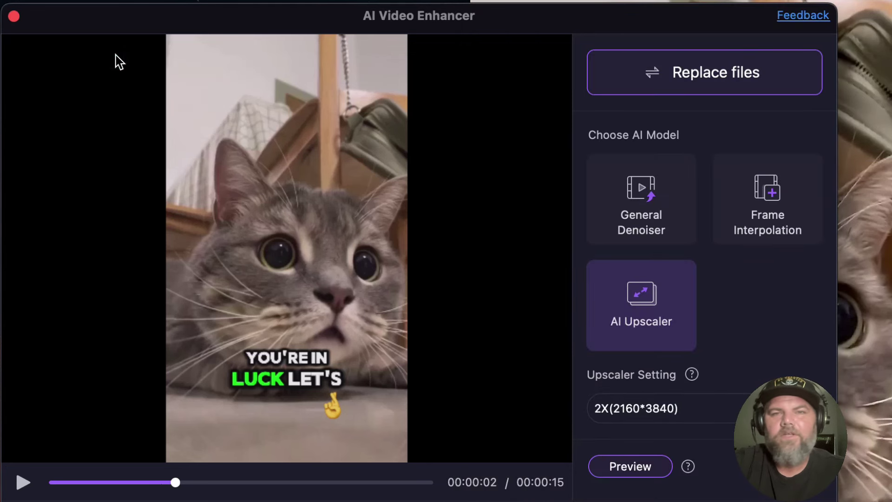